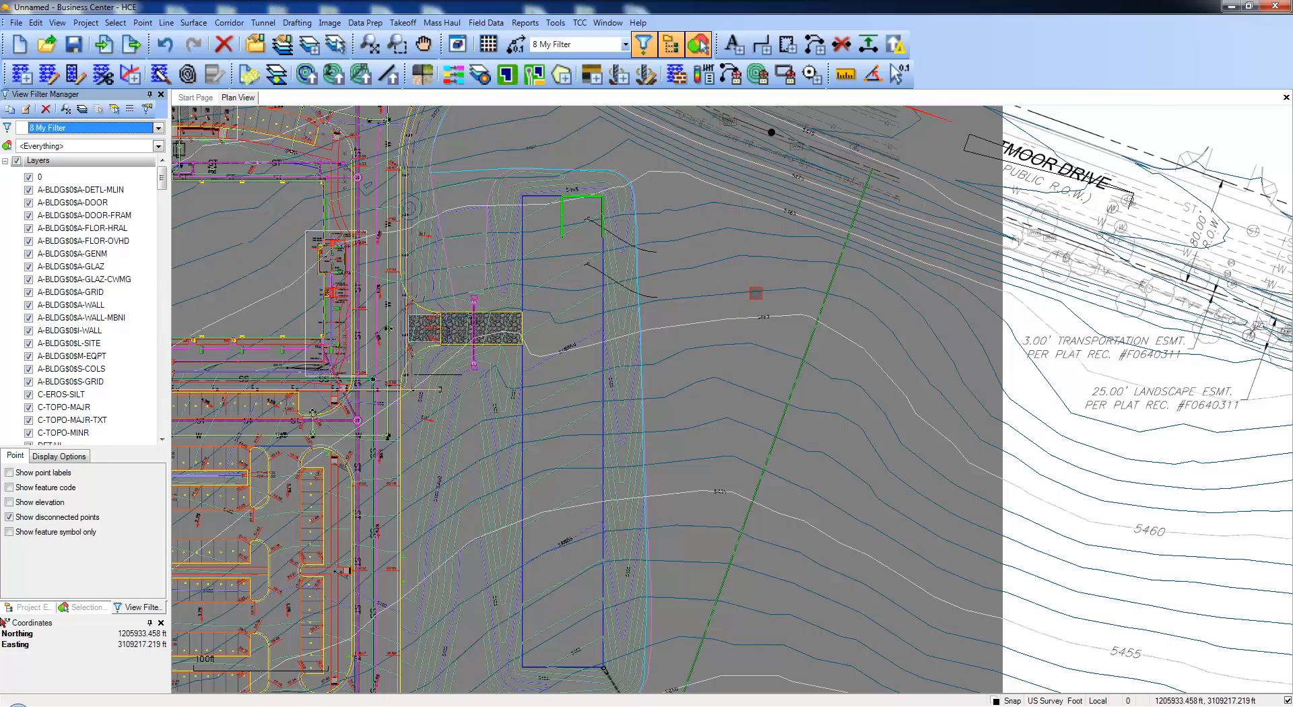
- Set the color of a single minor contour on the V-TOPO-MINR layer to By Layer
click(753, 294)
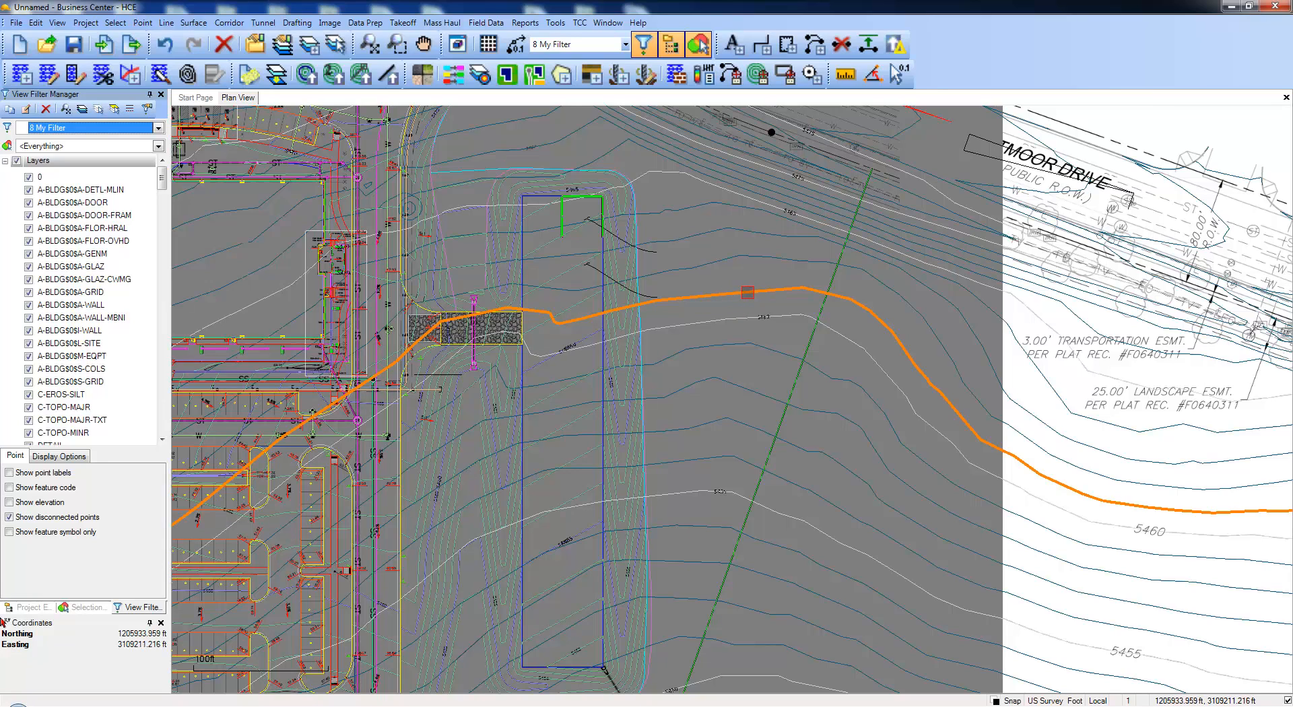
right_click(757, 291)
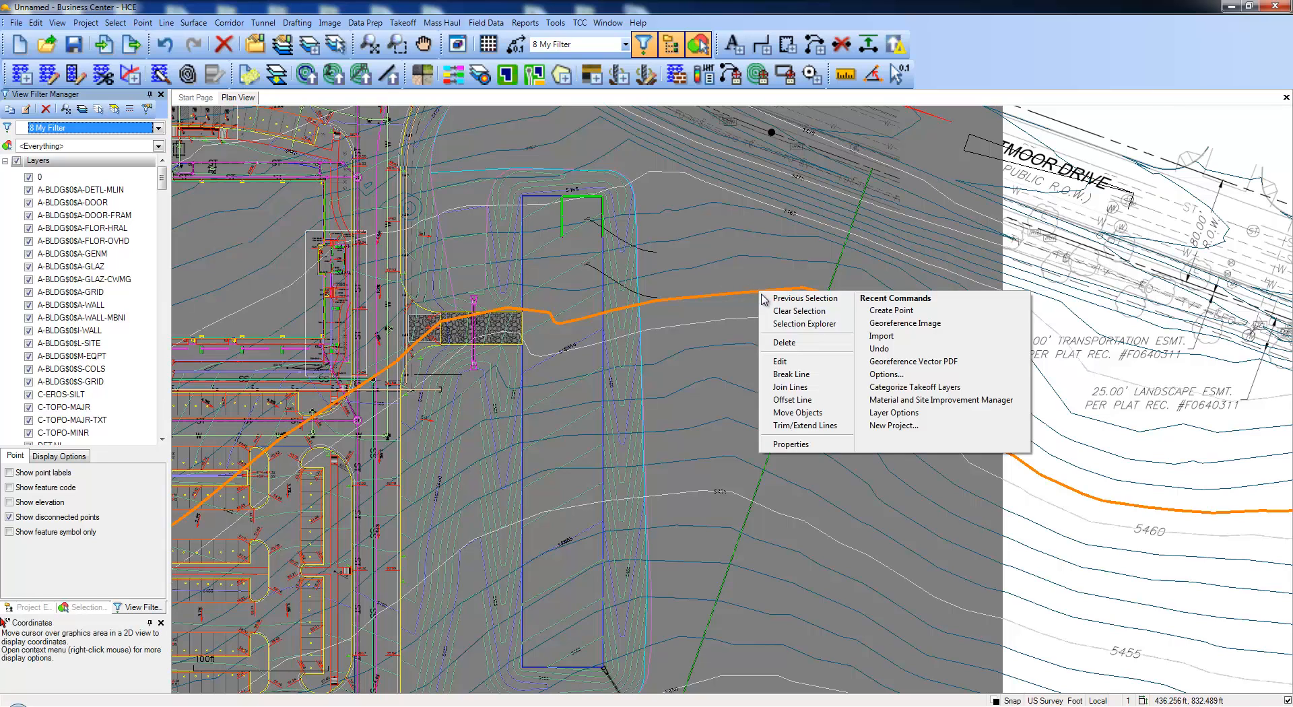
click(799, 445)
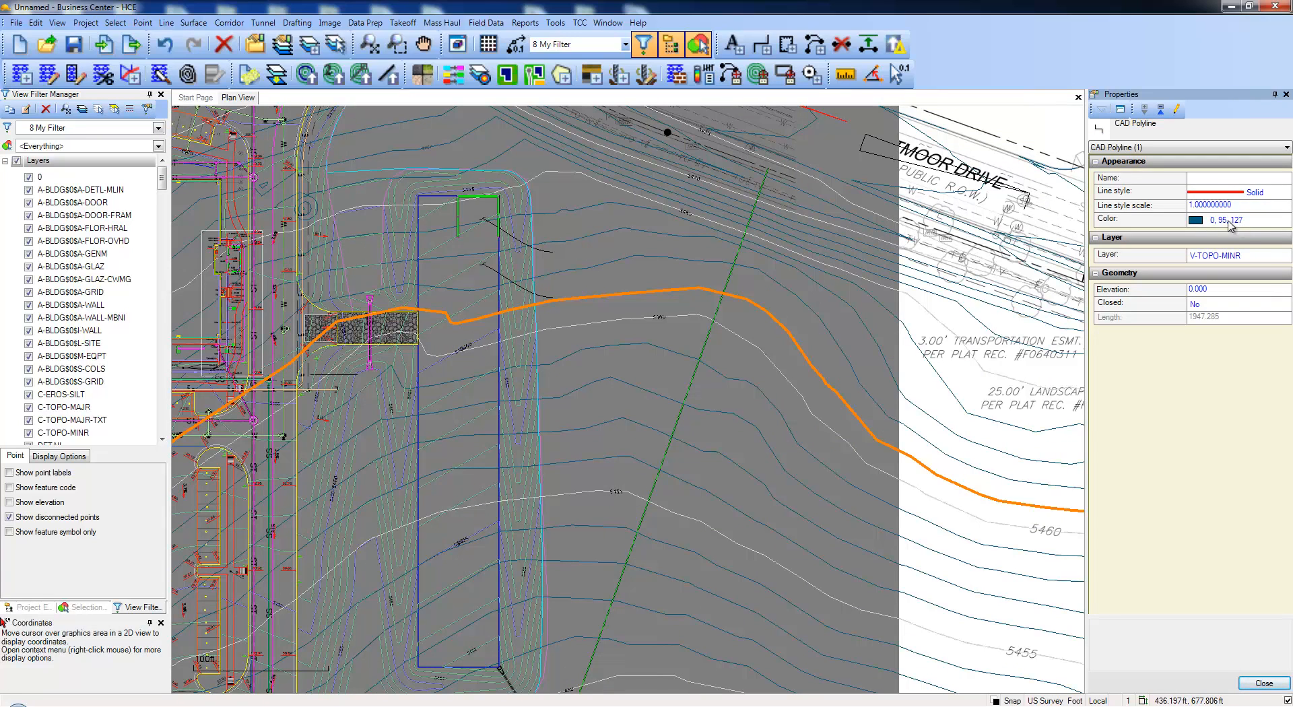
click(1234, 222)
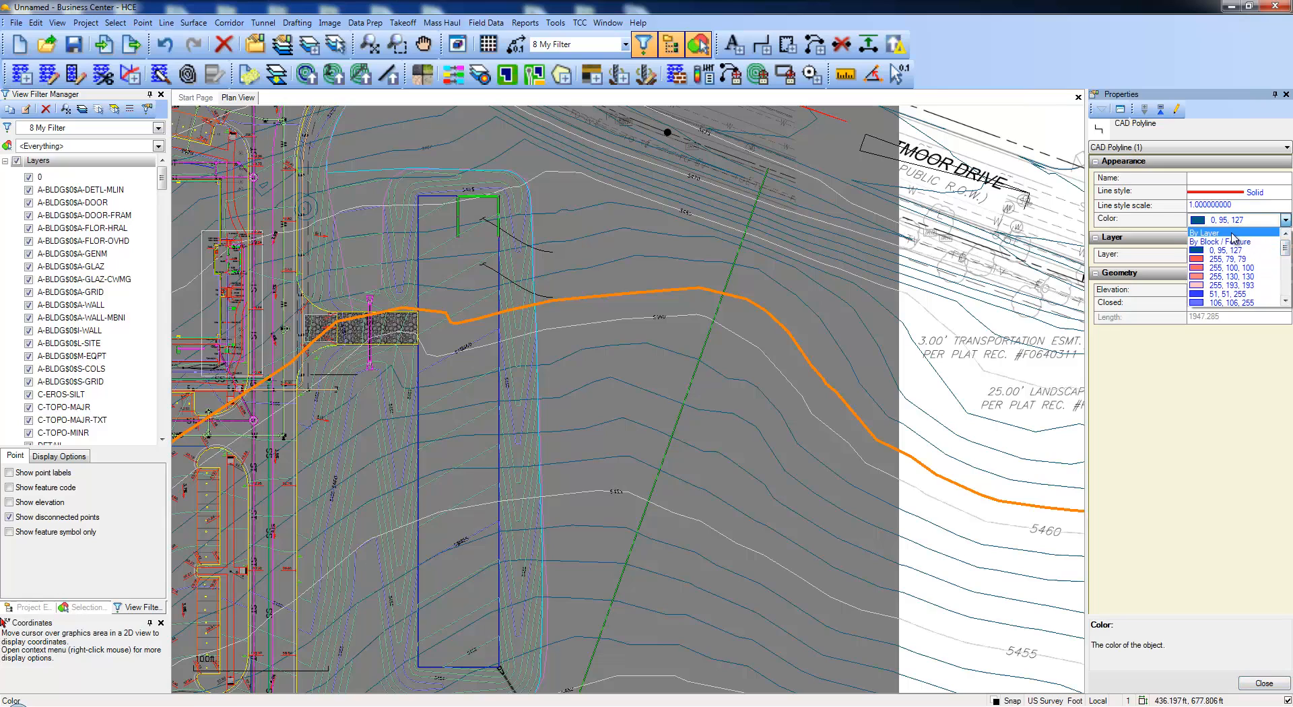
click(1227, 233)
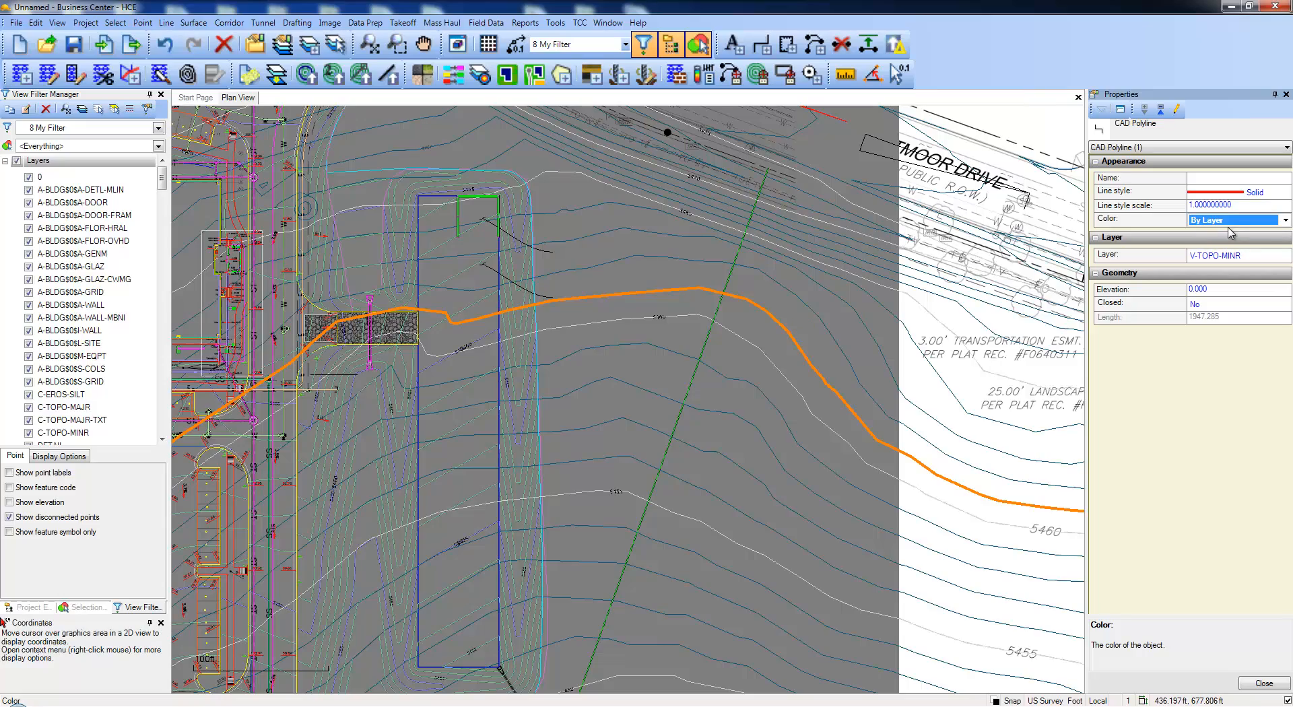
click(1262, 684)
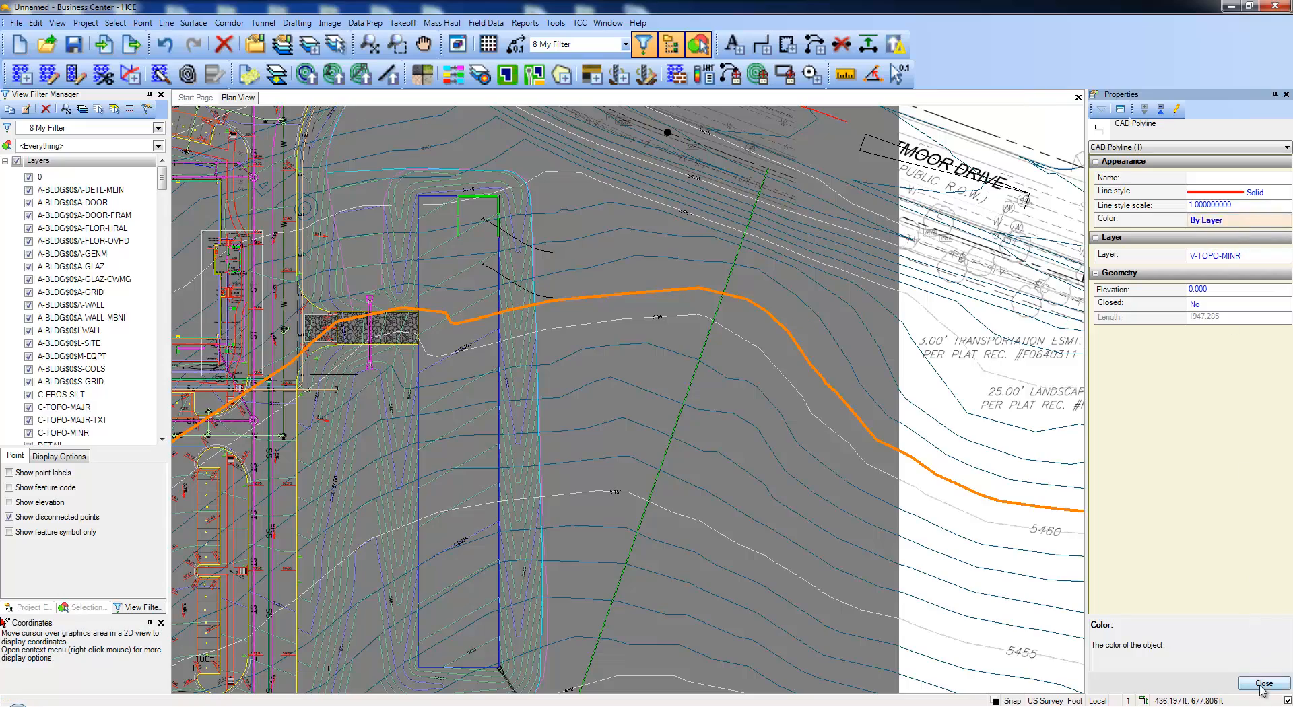
- Select all the site linework in the plan view and set its color to By Layer
scroll(840, 406, down, 7)
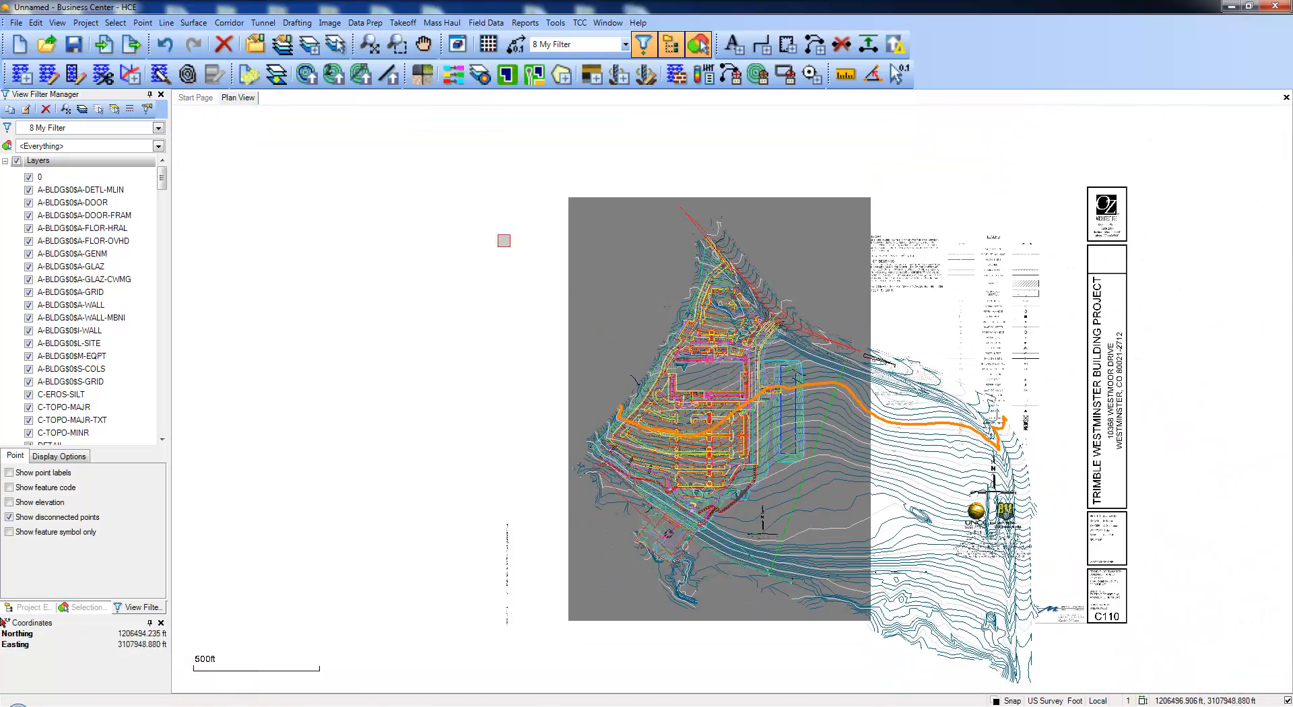
mouse_move(445, 176)
mouse_down()
mouse_move(887, 568)
mouse_move(1081, 693)
mouse_up()
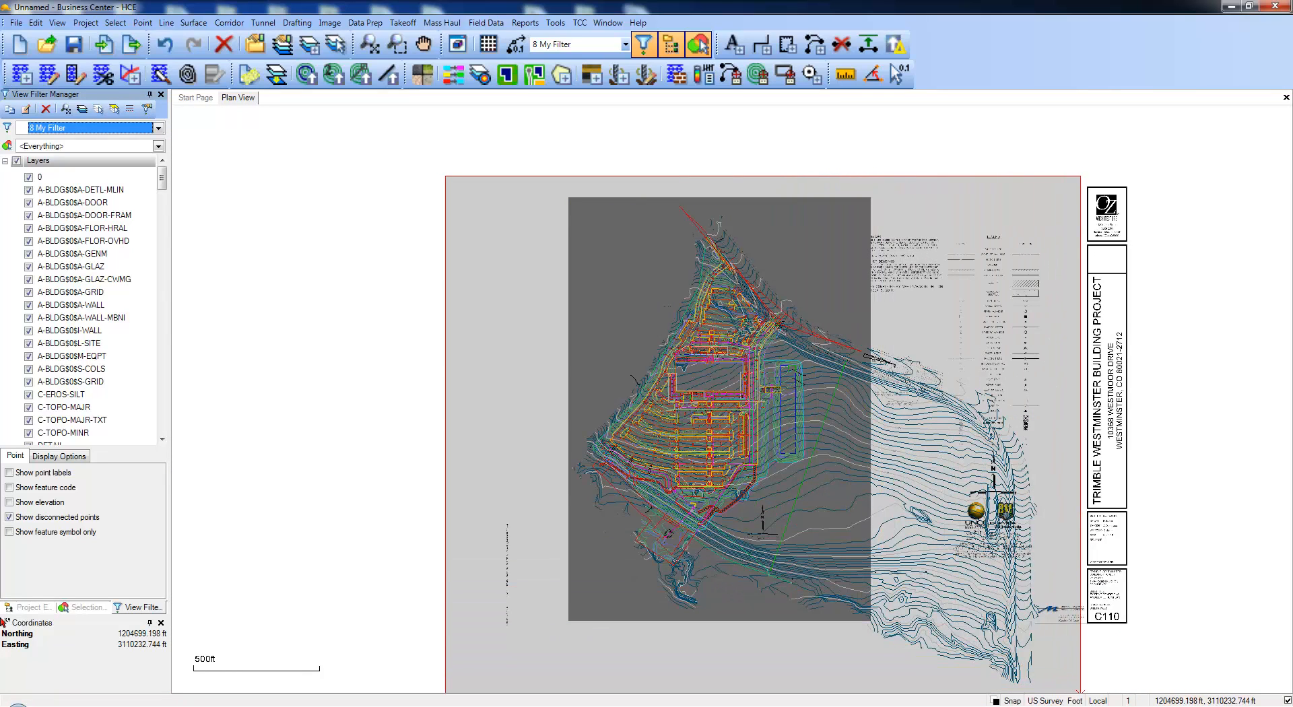
drag(1081, 693, 1081, 693)
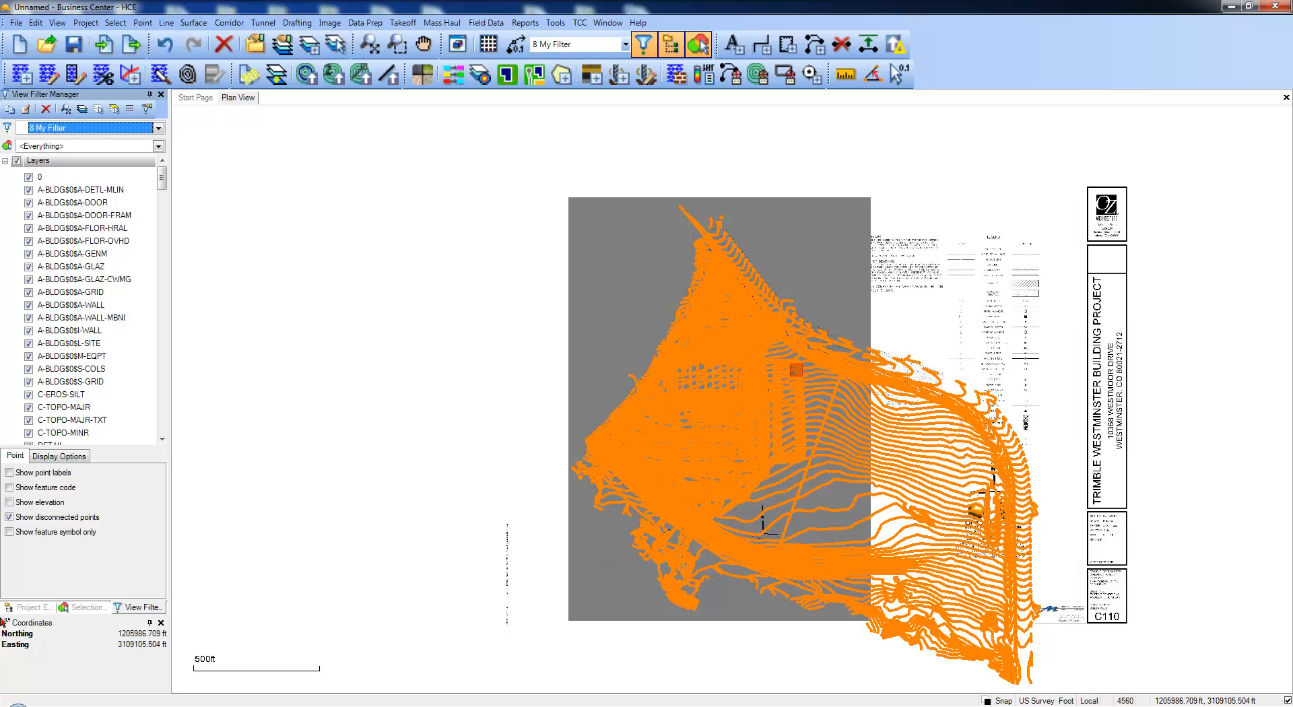
scroll(808, 404, down, 2)
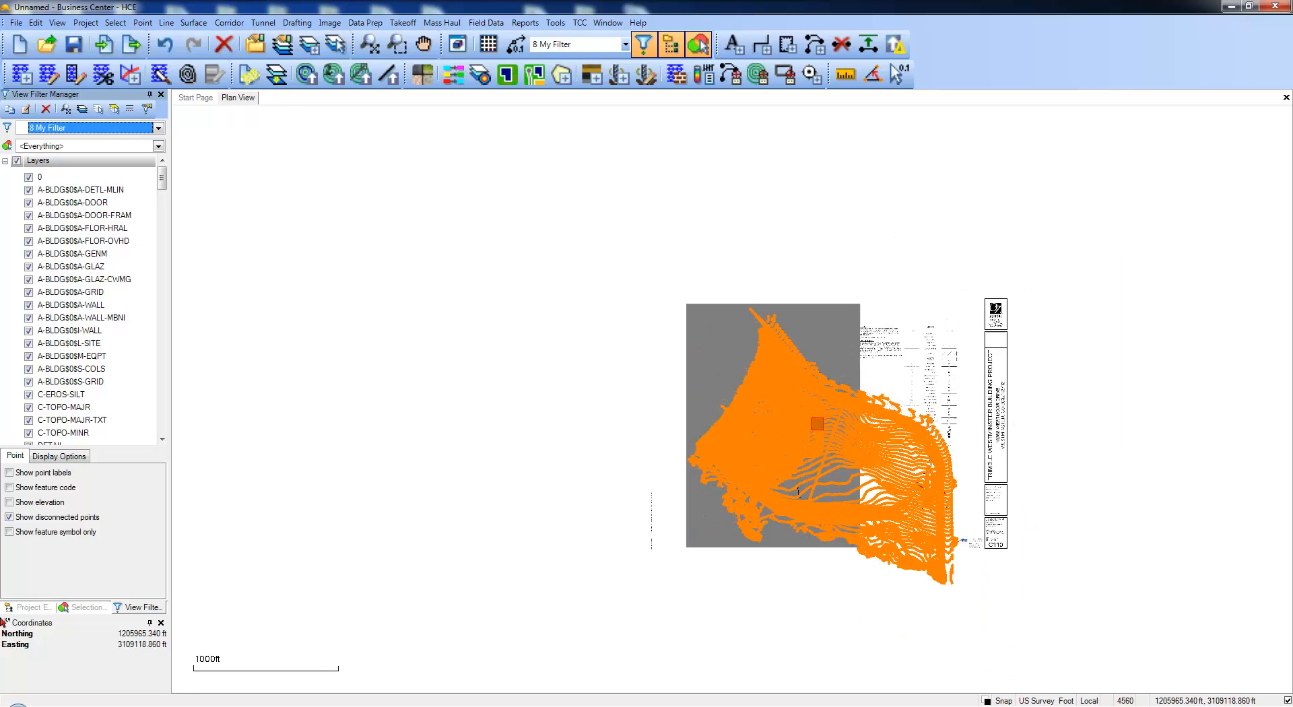
right_click(754, 381)
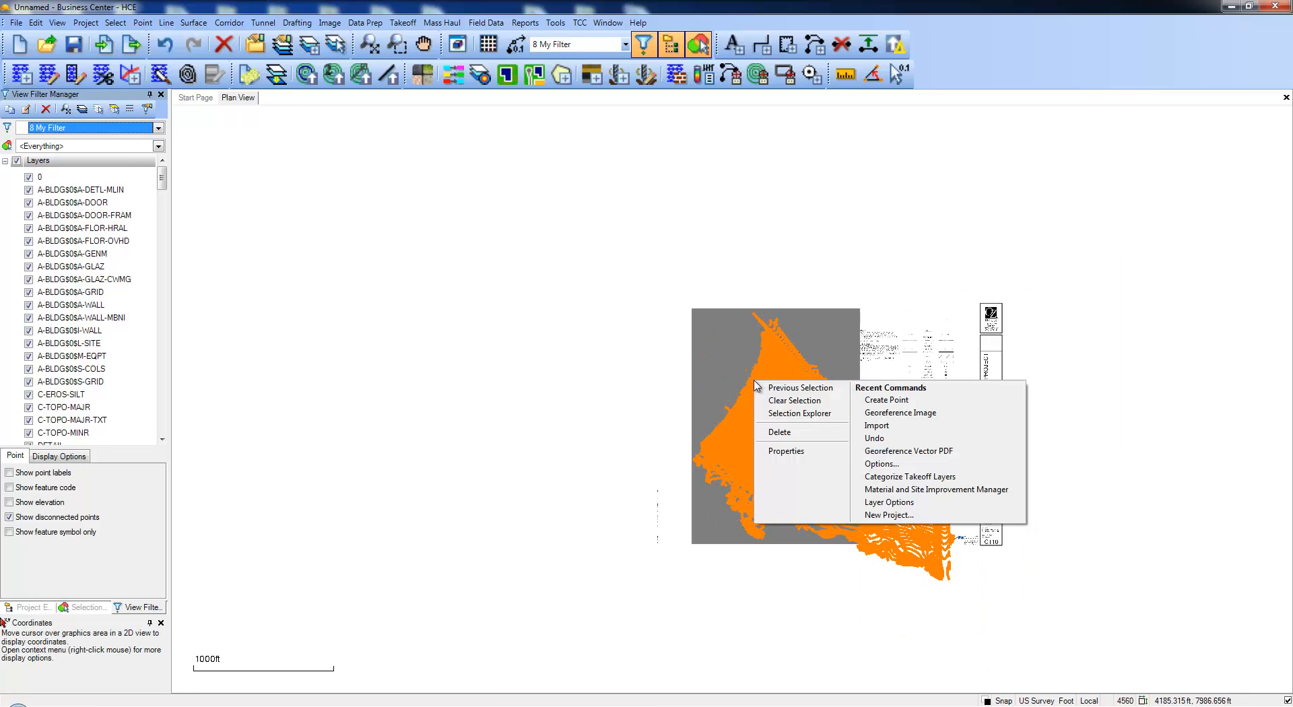
click(785, 451)
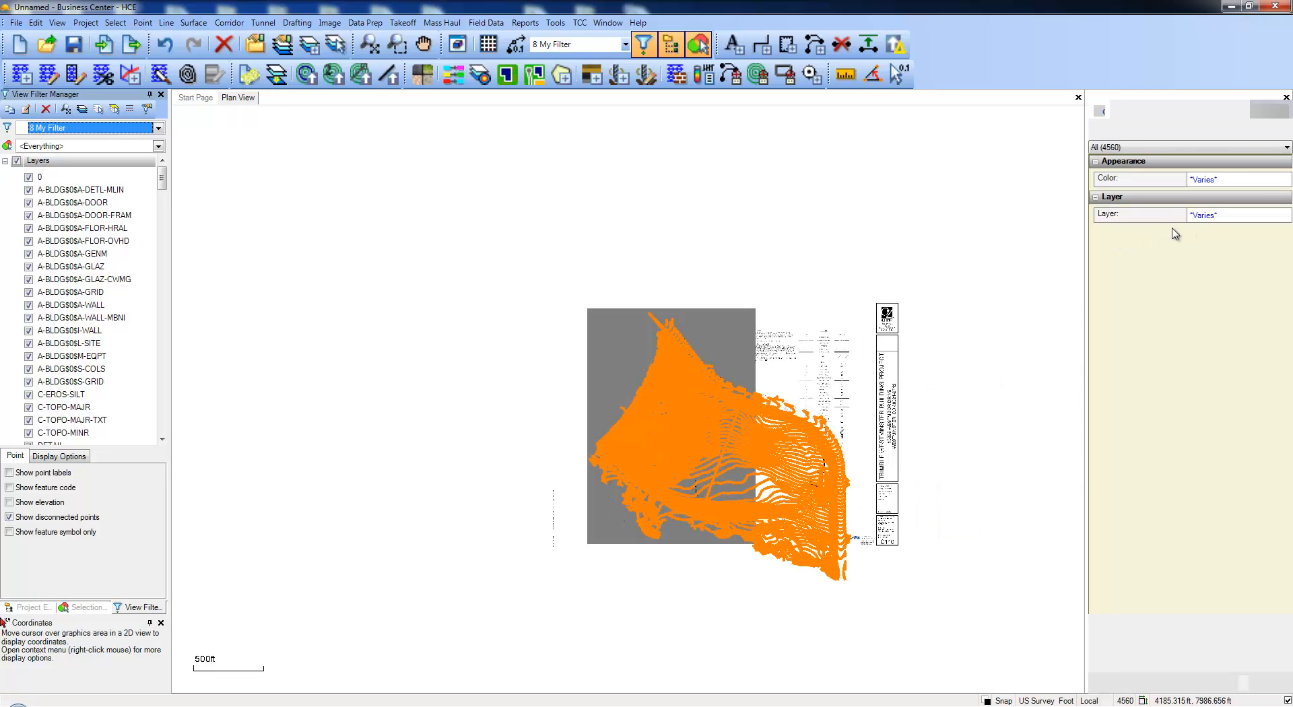
click(1251, 180)
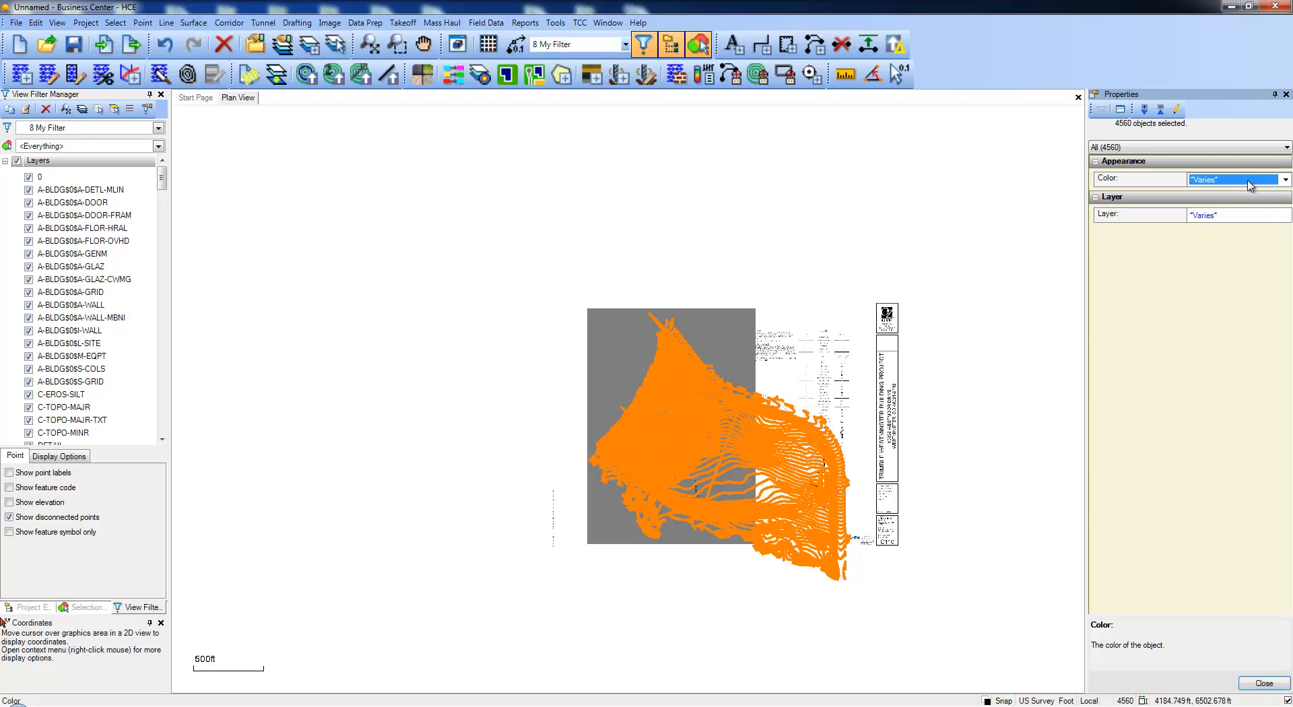
click(1286, 180)
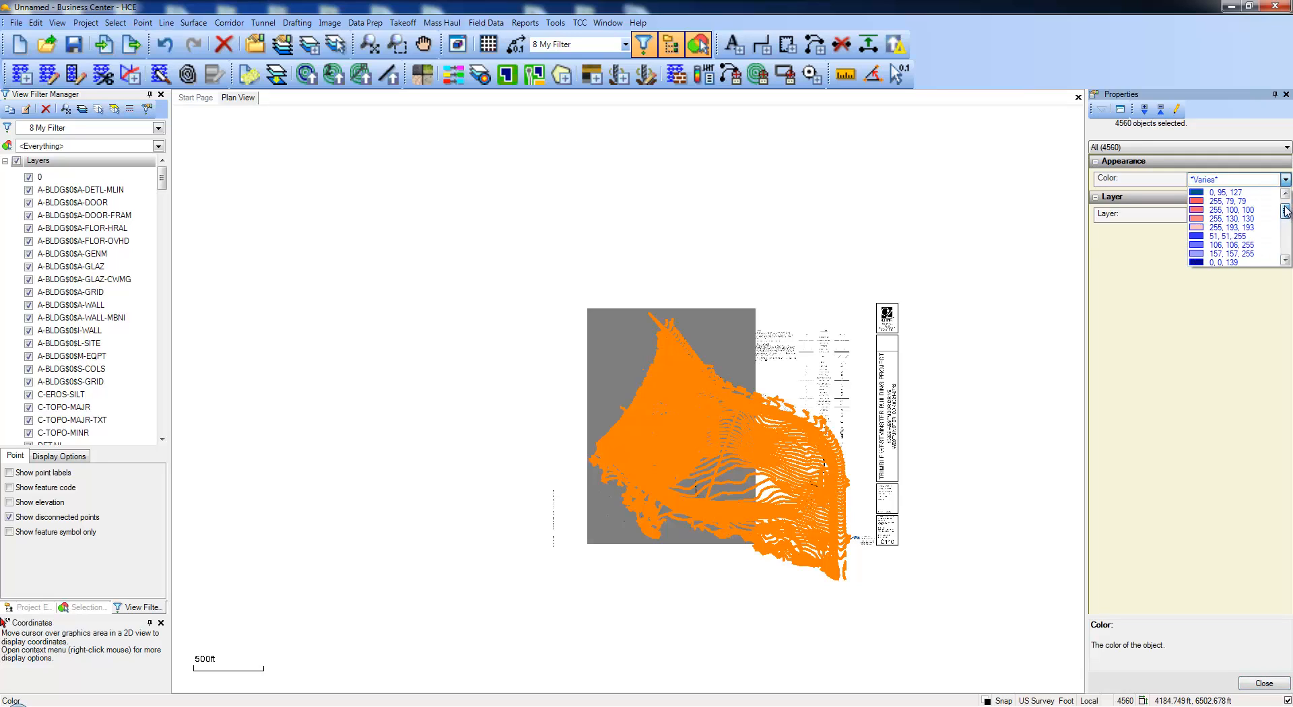
click(1220, 193)
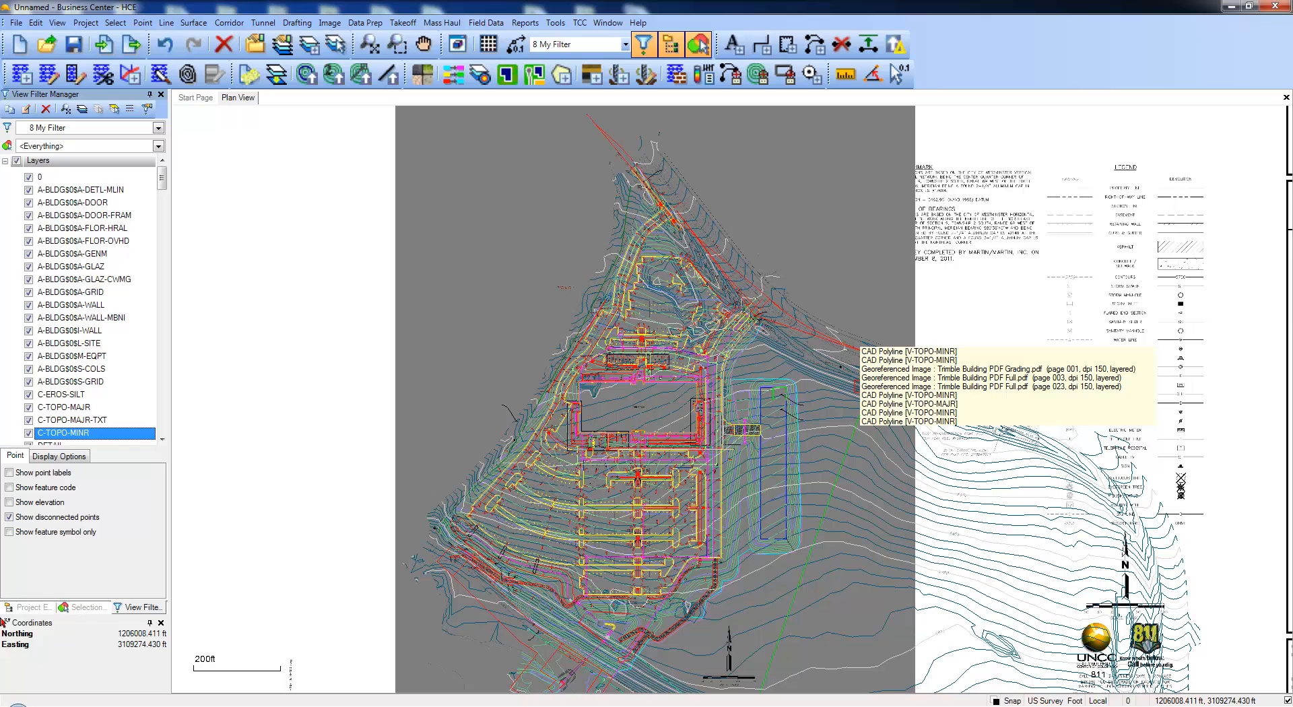
- Review the existing-ground (EG) contour and demolition layers in the layer list
drag(163, 187, 161, 221)
click(73, 237)
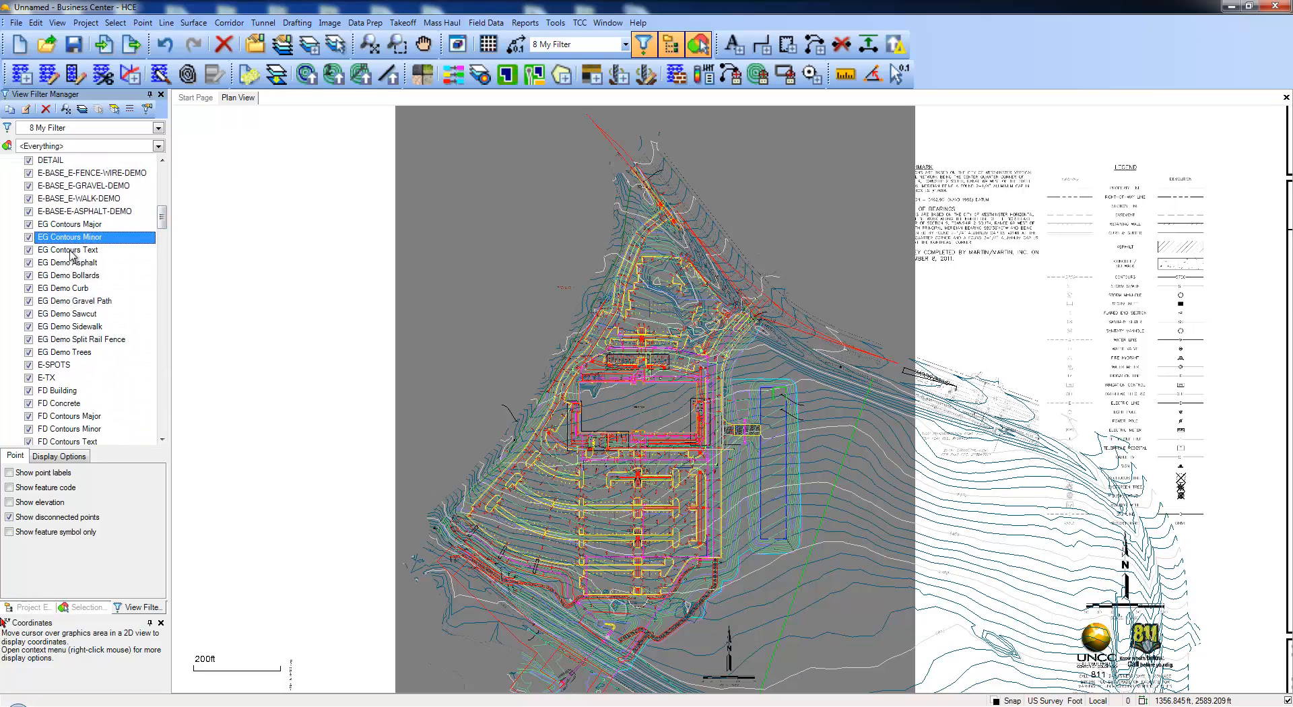
click(71, 250)
click(71, 275)
click(70, 313)
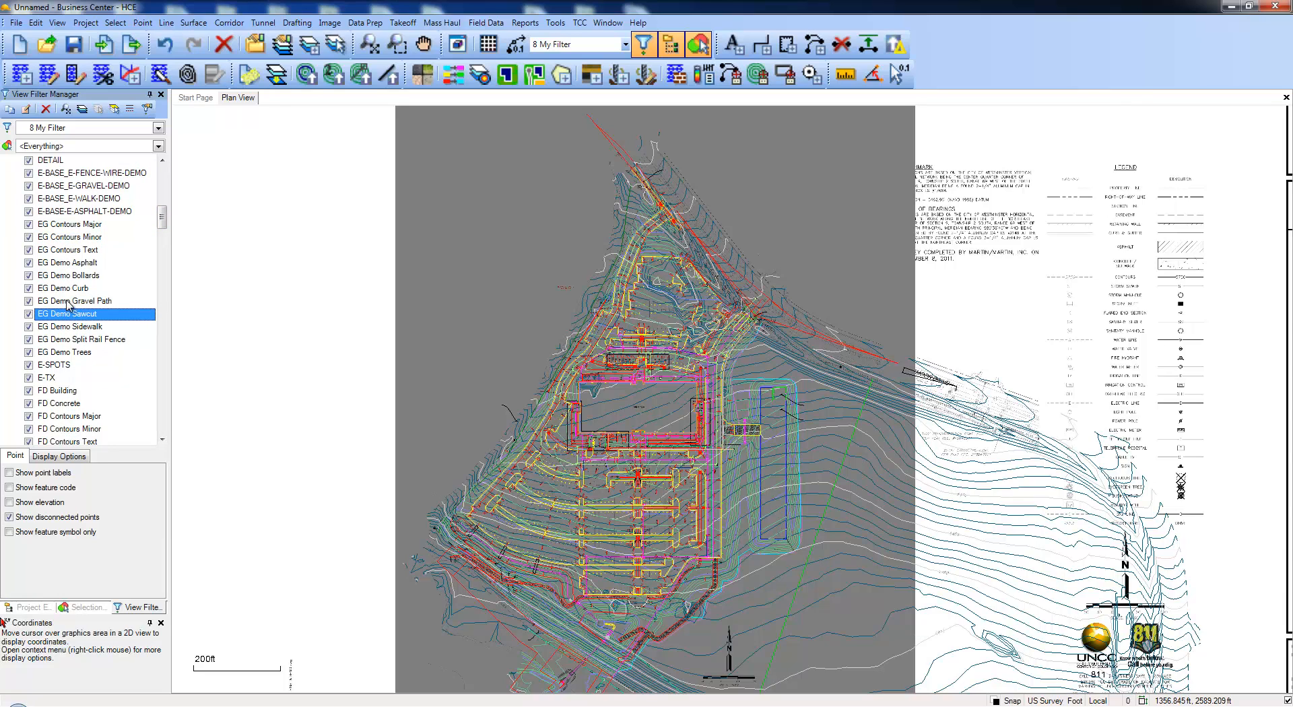
click(68, 301)
click(69, 288)
click(70, 276)
click(70, 263)
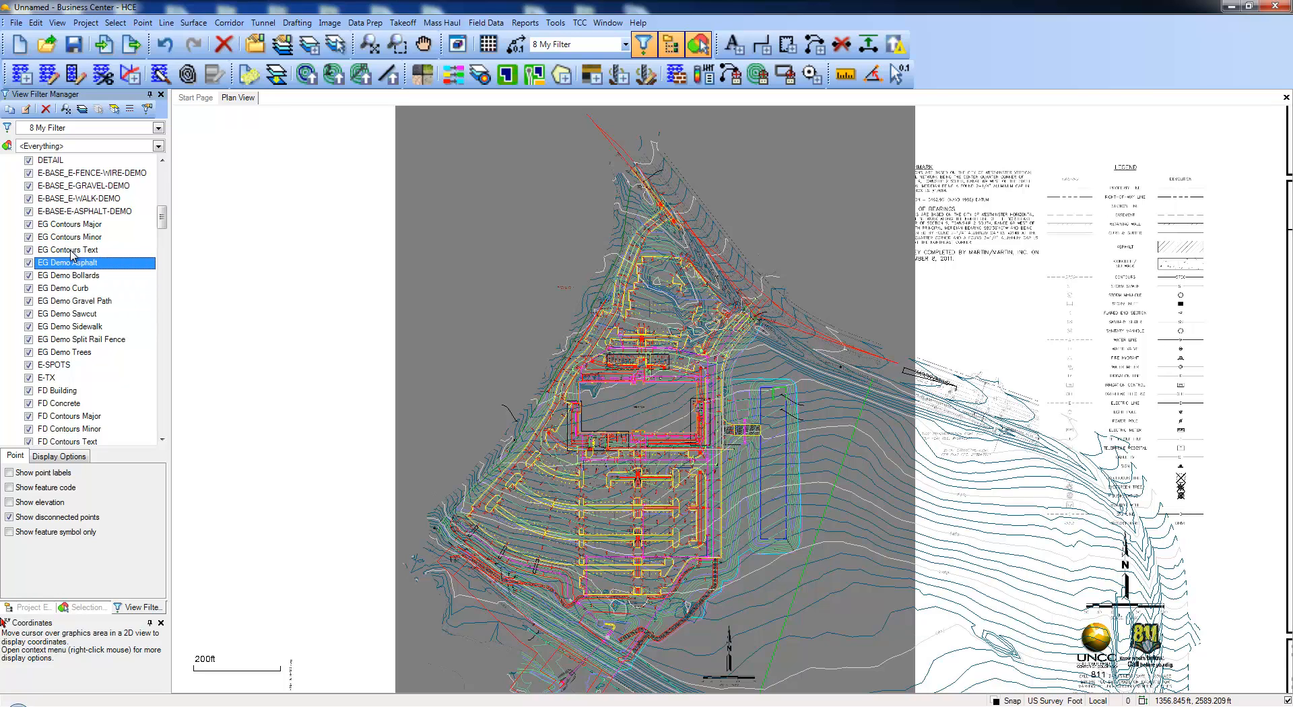
- Use Standardize Layers to move the V-TOPO-MINR contours to EG Contours Minor and the V-TOPO-MAJR contours to EG Contours Major
click(364, 22)
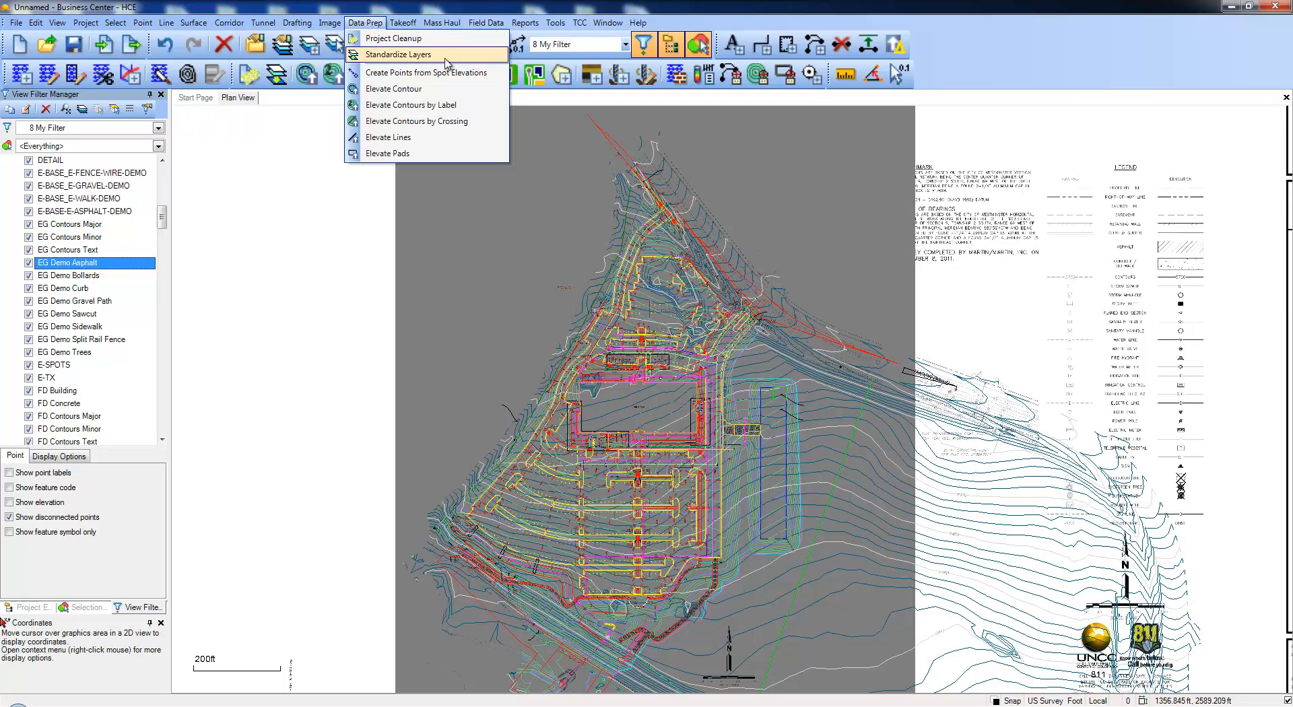
click(404, 55)
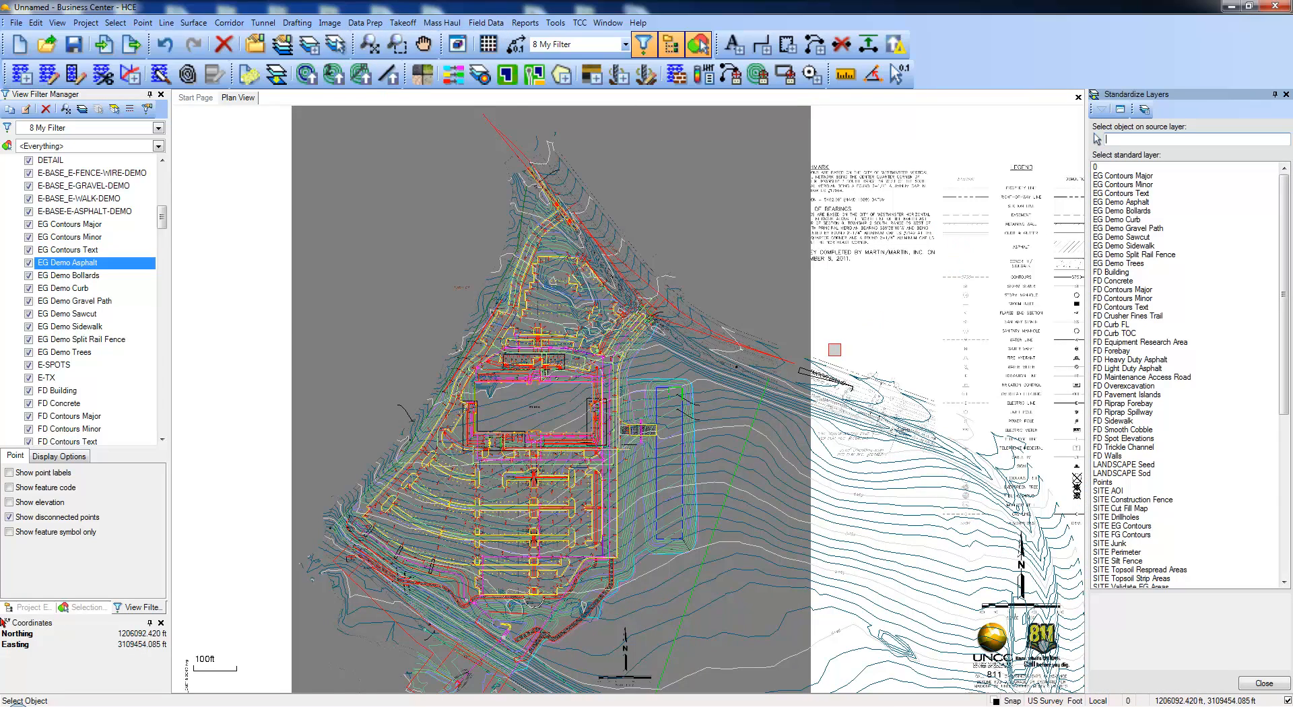
scroll(834, 349, up, 5)
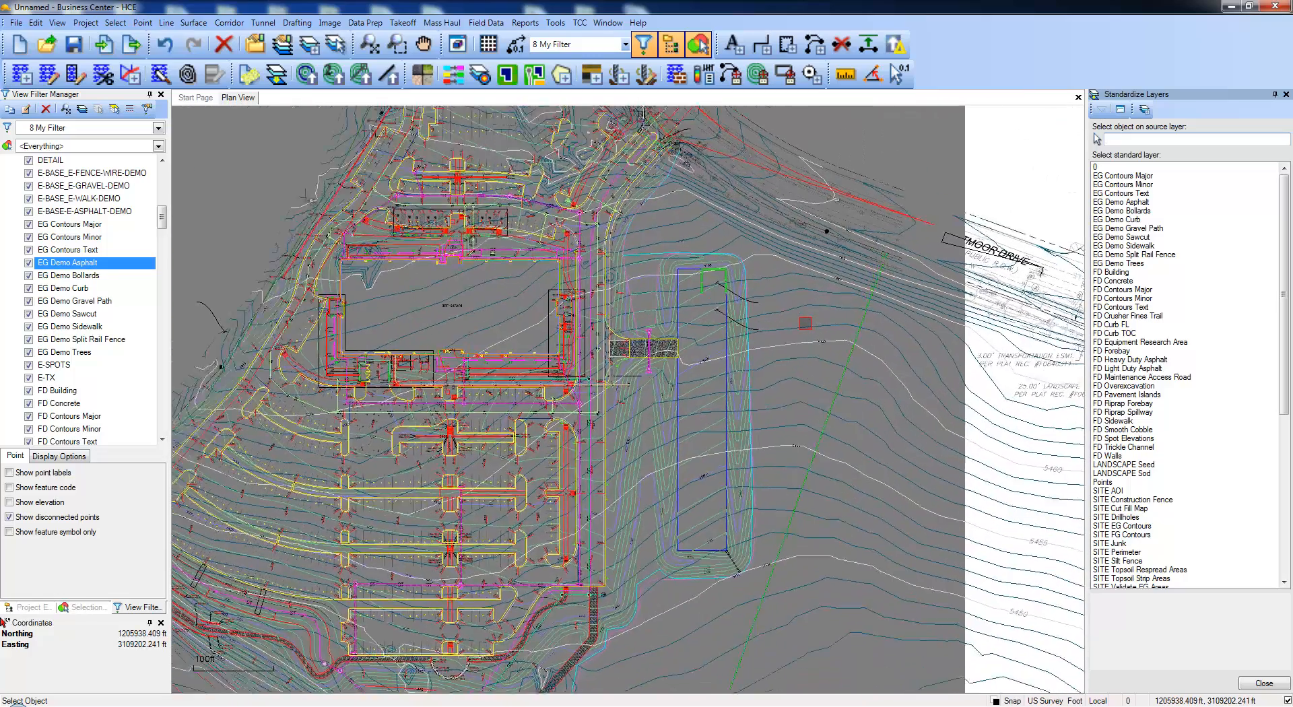
scroll(805, 323, up, 2)
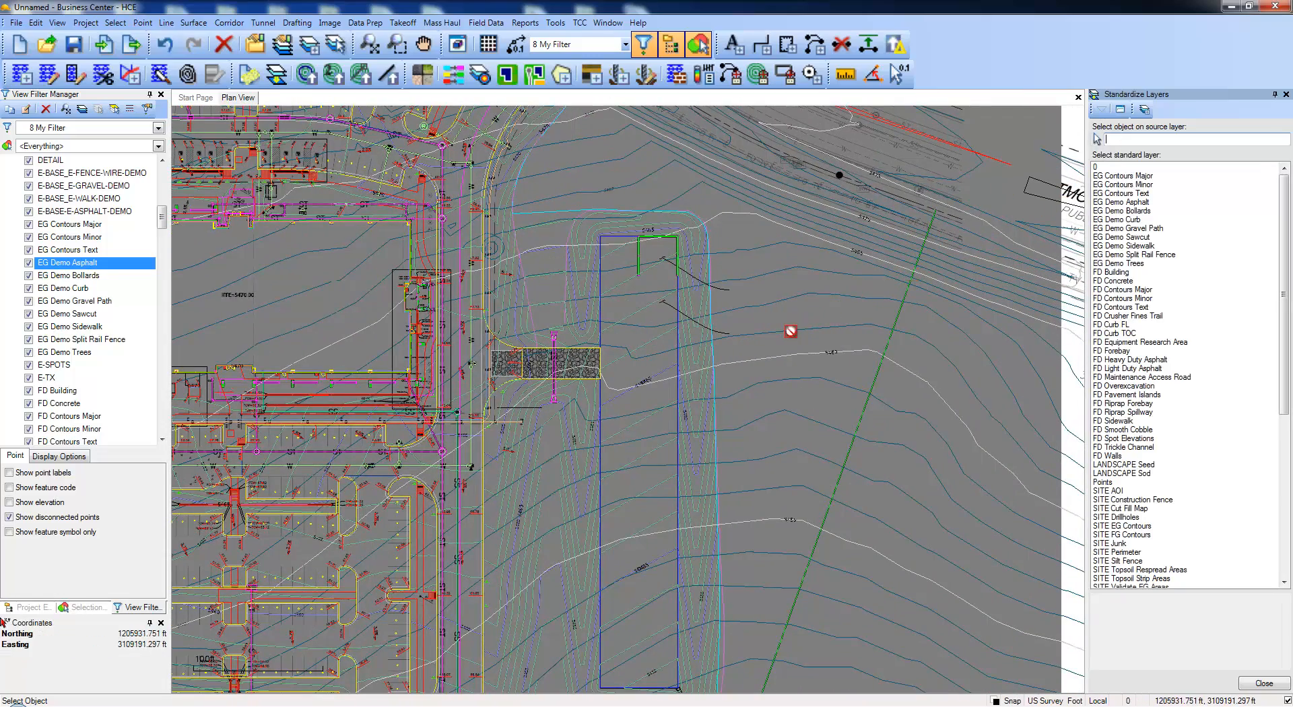
click(791, 331)
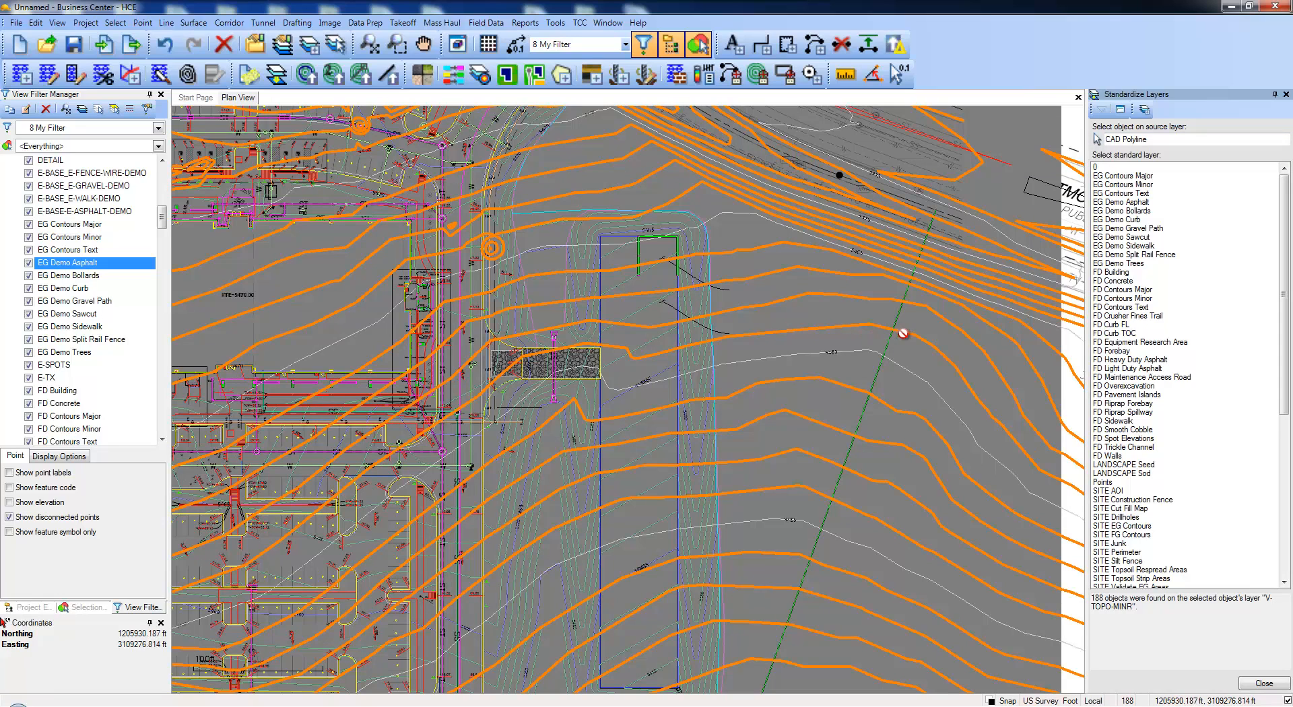
click(1117, 184)
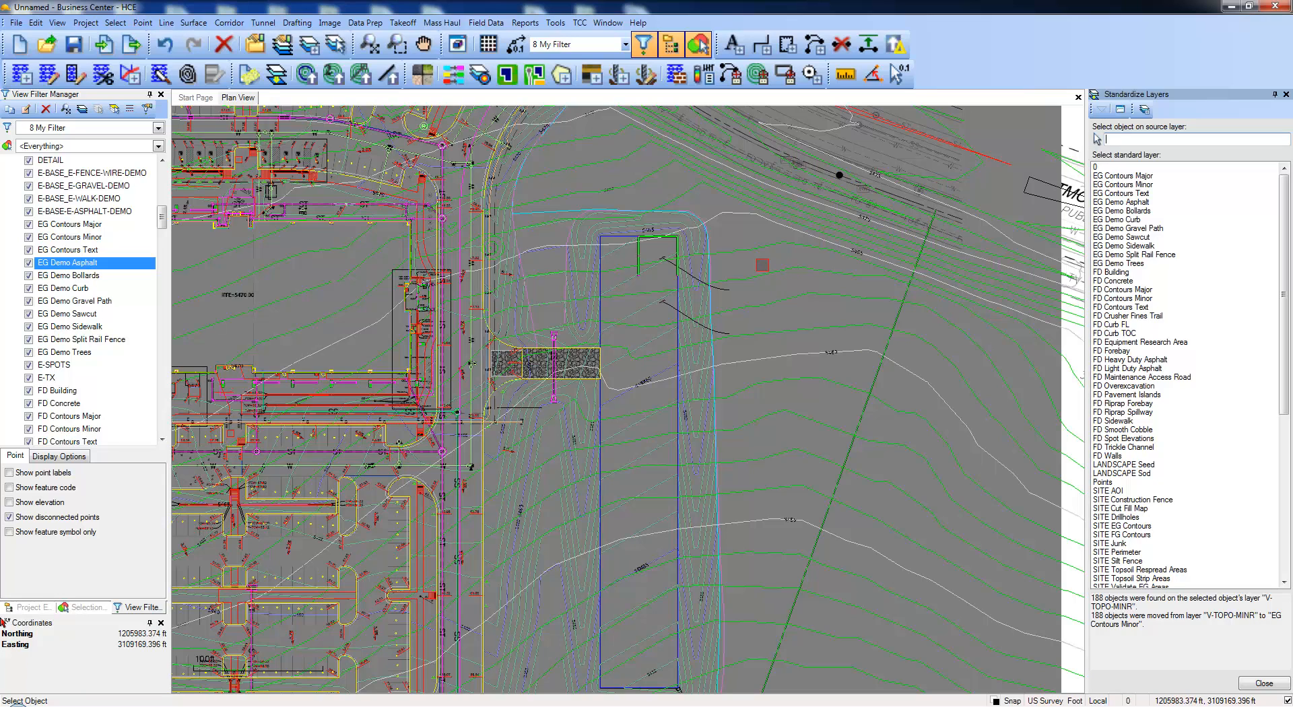
click(785, 355)
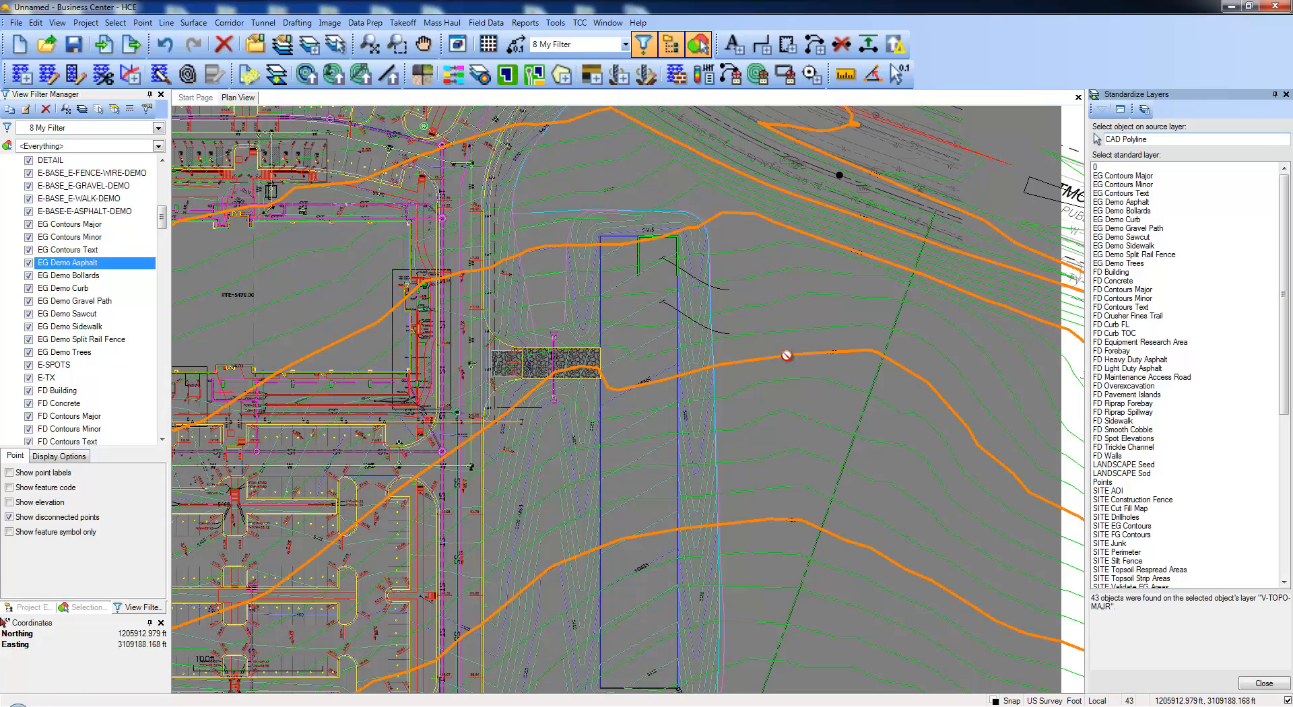
click(1111, 176)
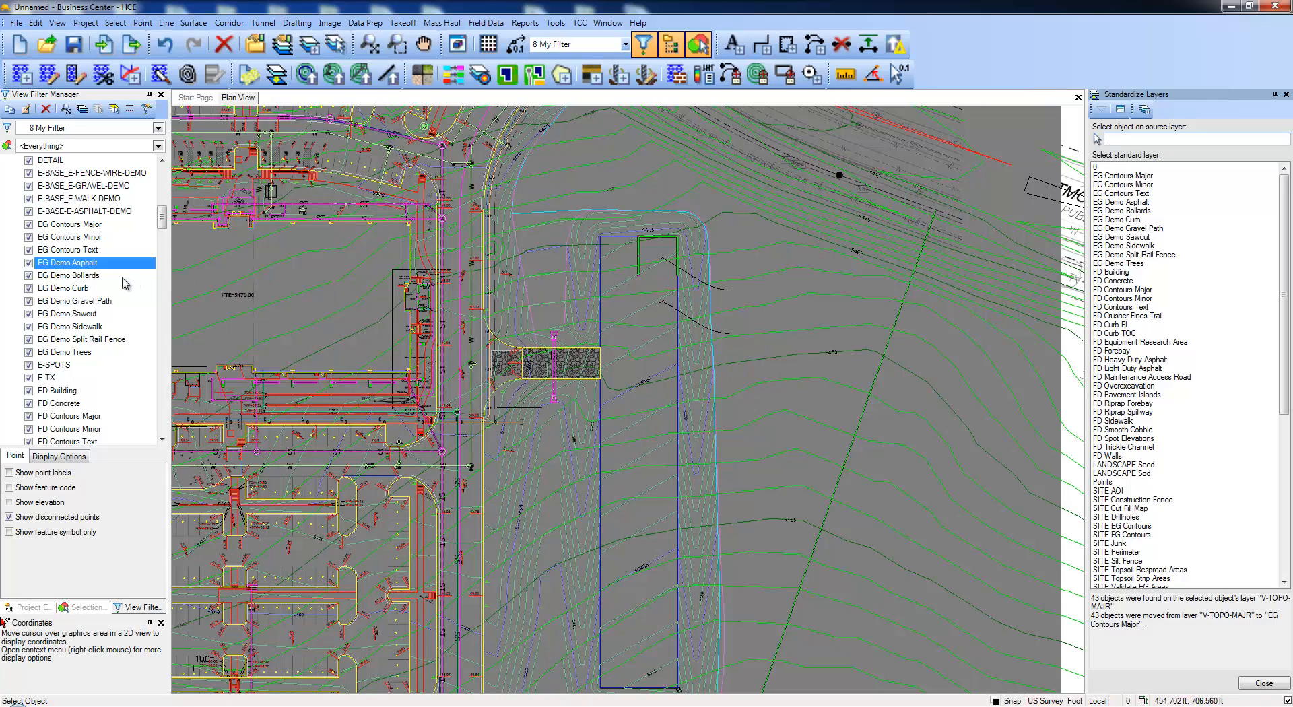
- Open the layer options and examine which layers are protected, including EG Demo Asphalt
right_click(84, 291)
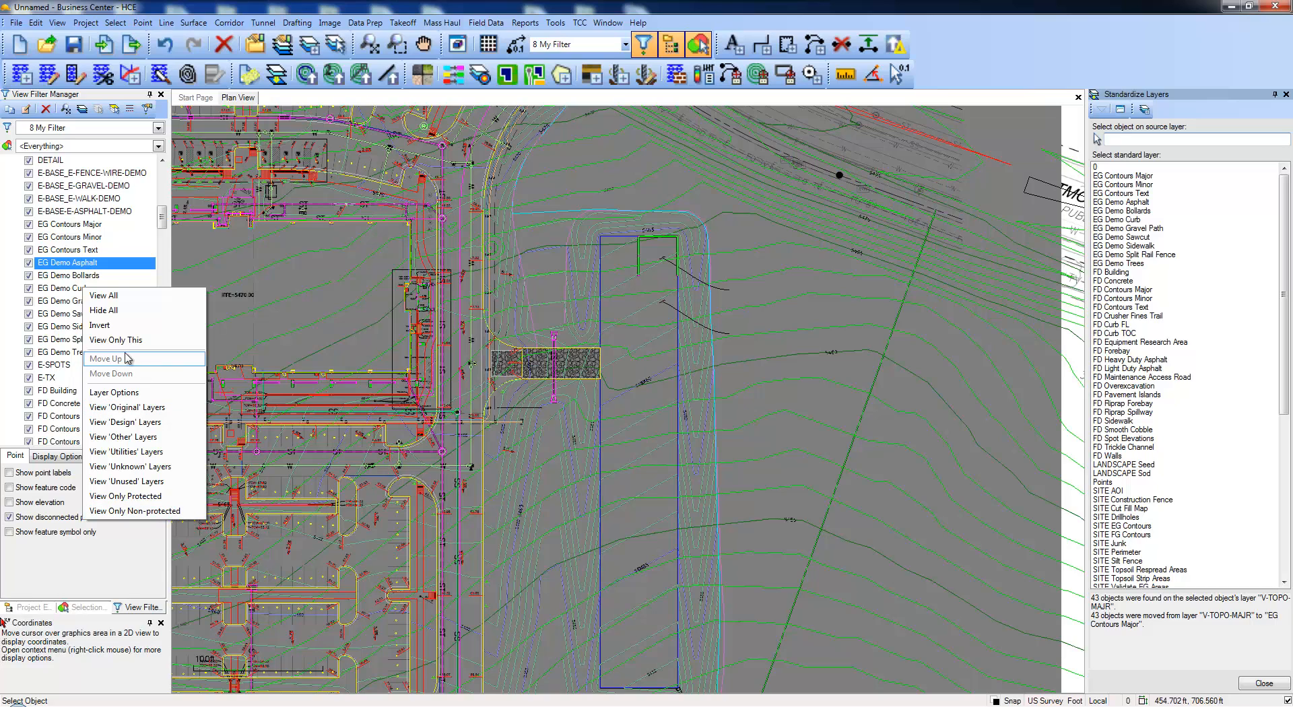
click(111, 392)
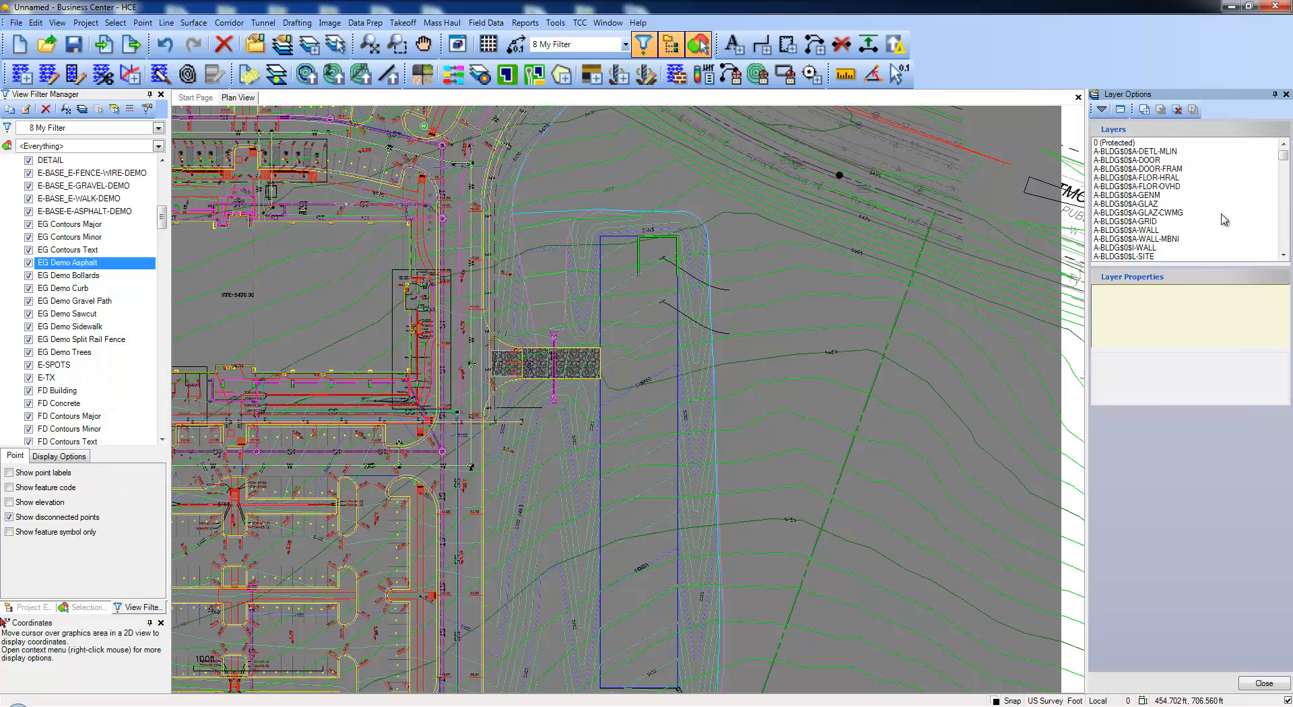
mouse_move(1284, 158)
mouse_down()
mouse_move(1284, 171)
mouse_move(1283, 156)
mouse_up()
click(1181, 178)
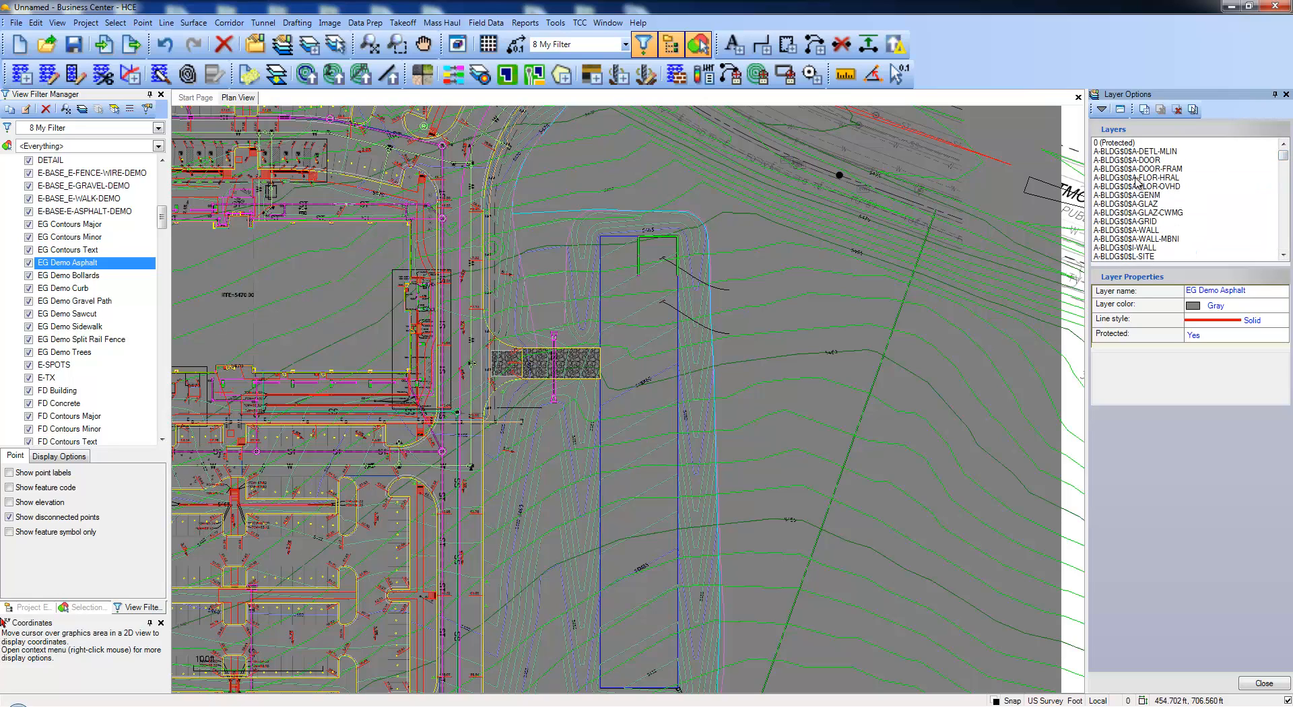
drag(1285, 157, 1286, 175)
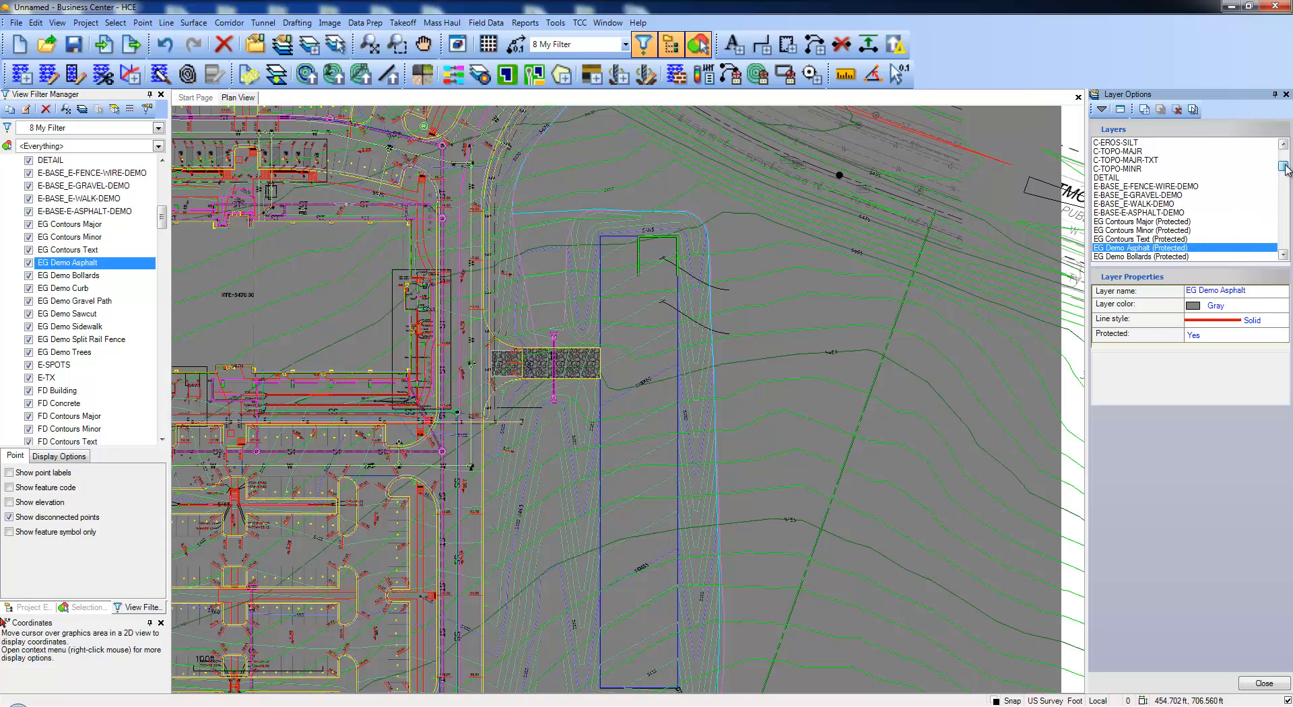
click(1254, 683)
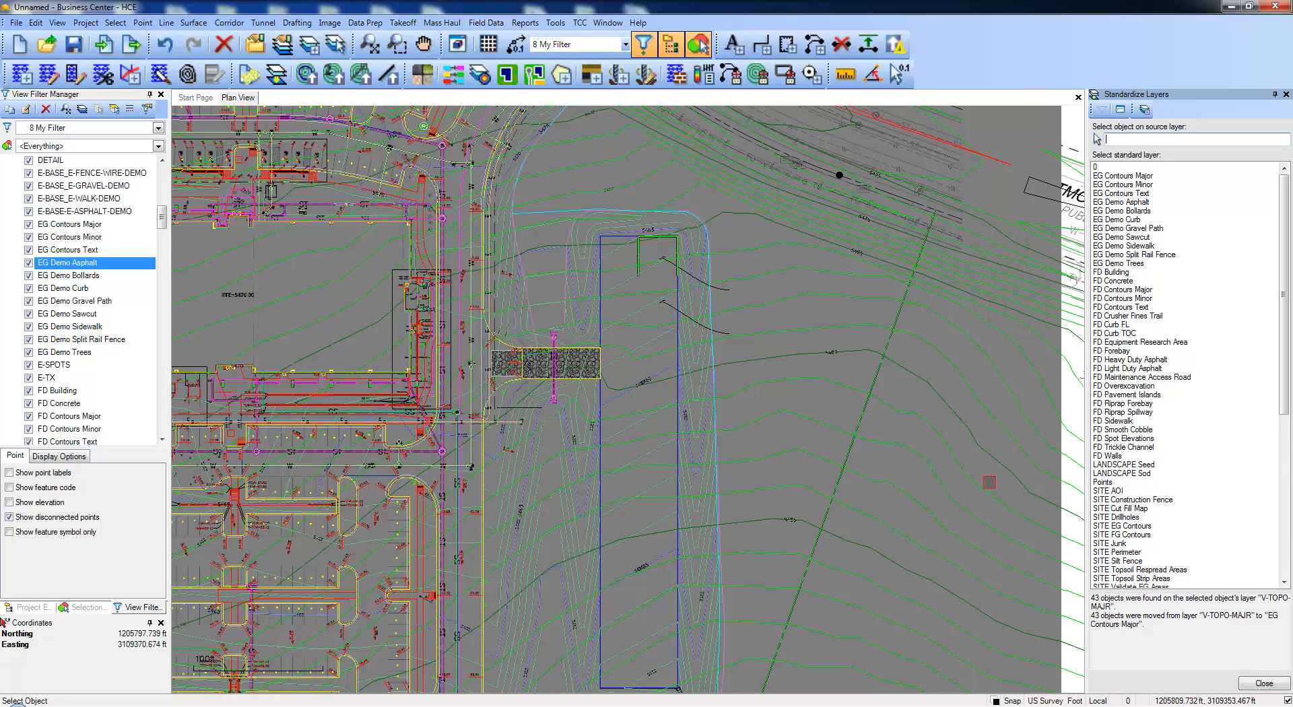
- View only the non-protected layers and move the C-TOPO-MINR contours to the FD Contours Minor layer
right_click(85, 288)
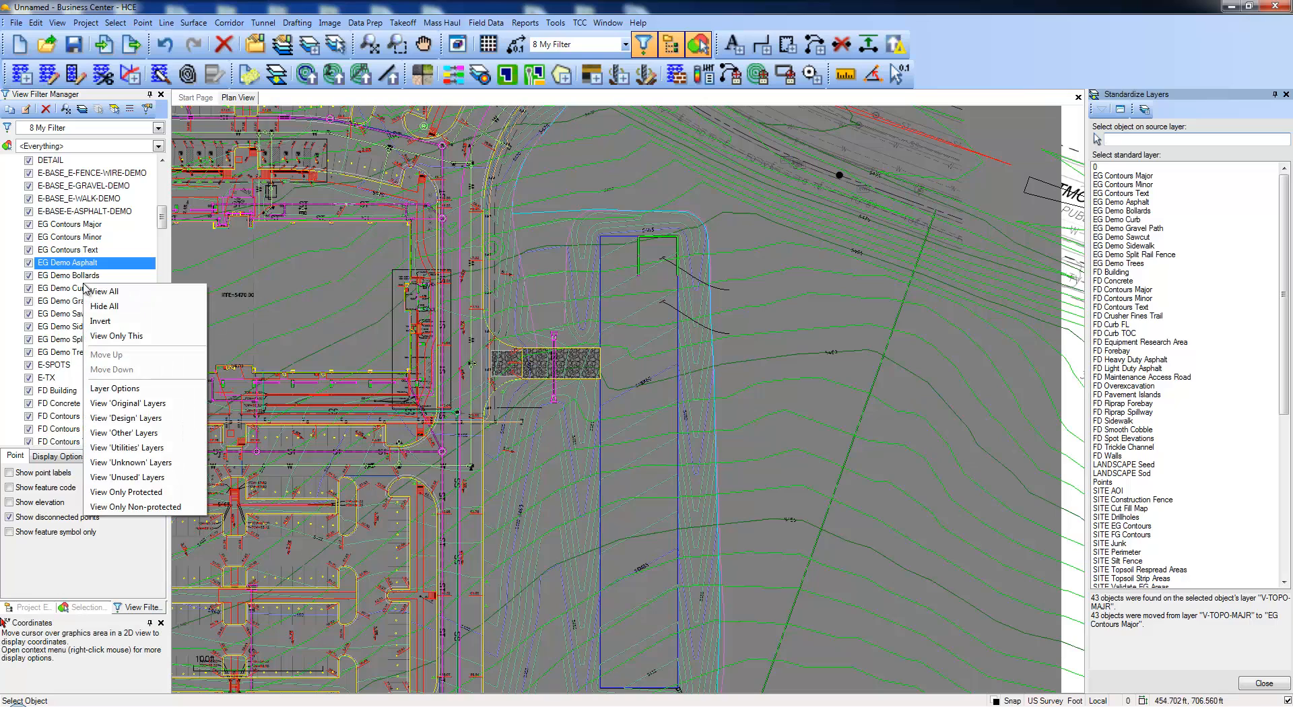
click(128, 507)
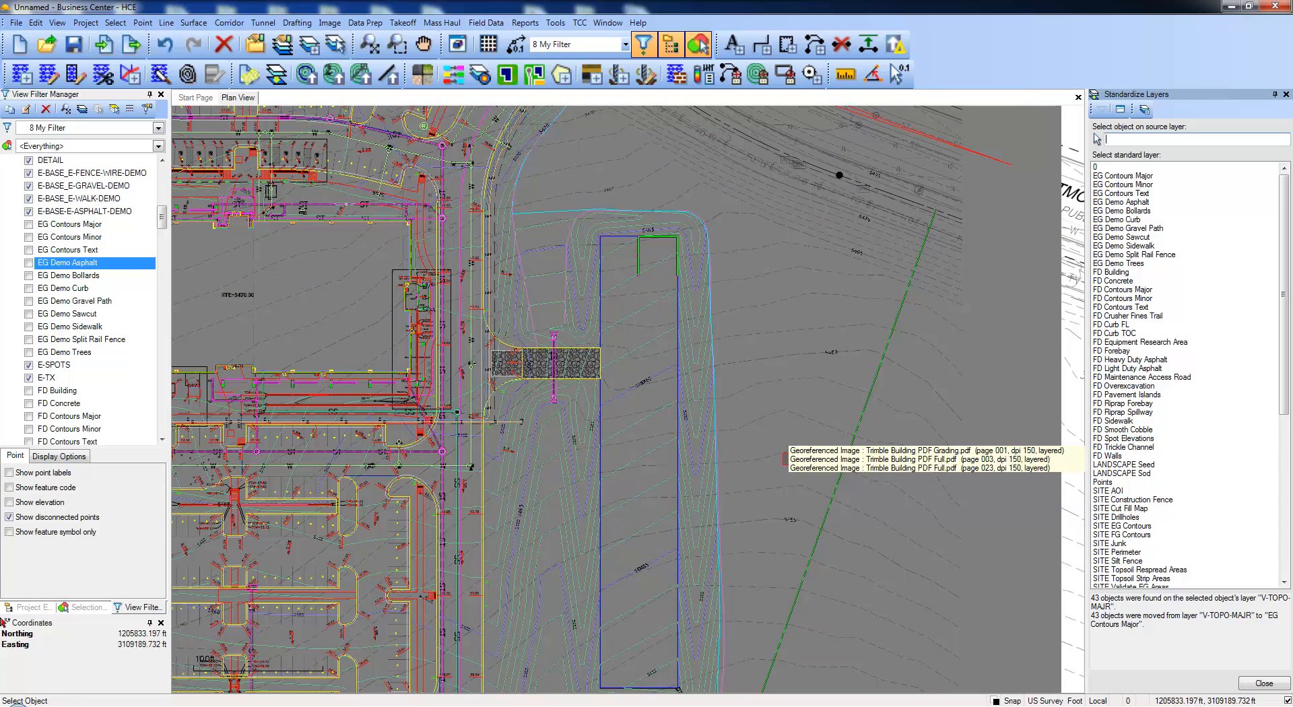
scroll(655, 372, up, 4)
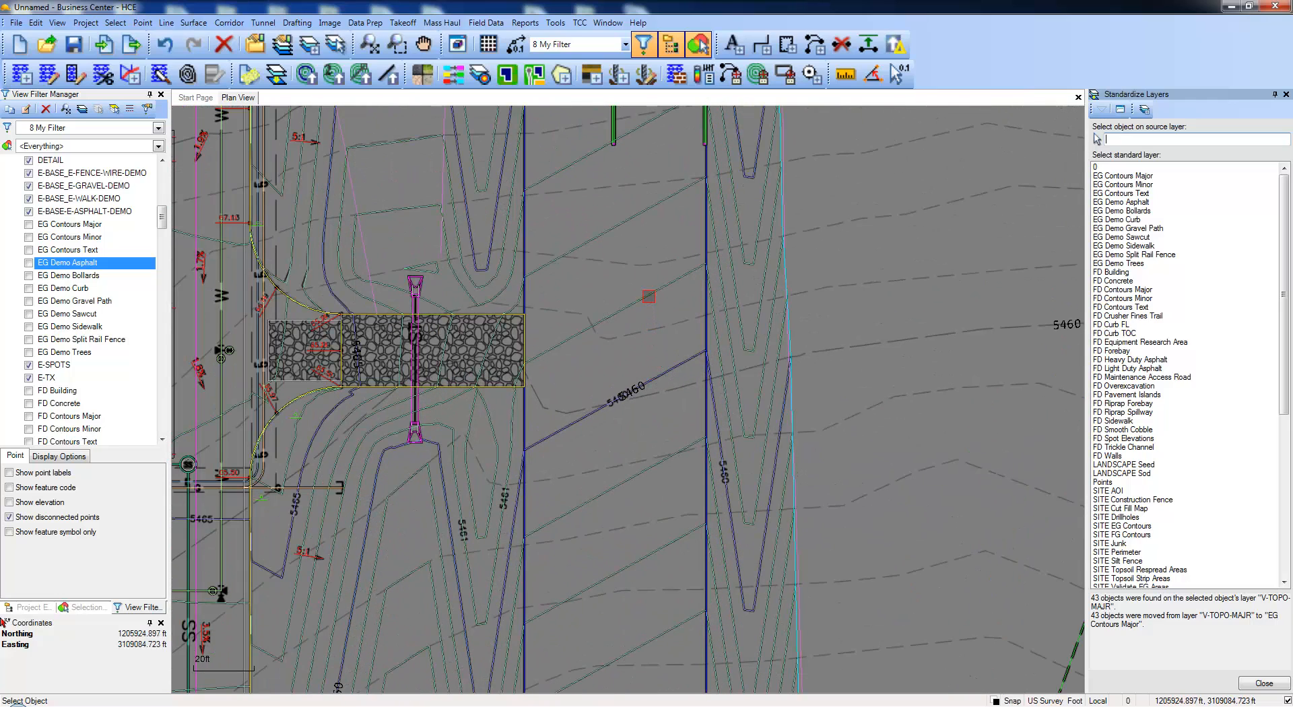
click(648, 295)
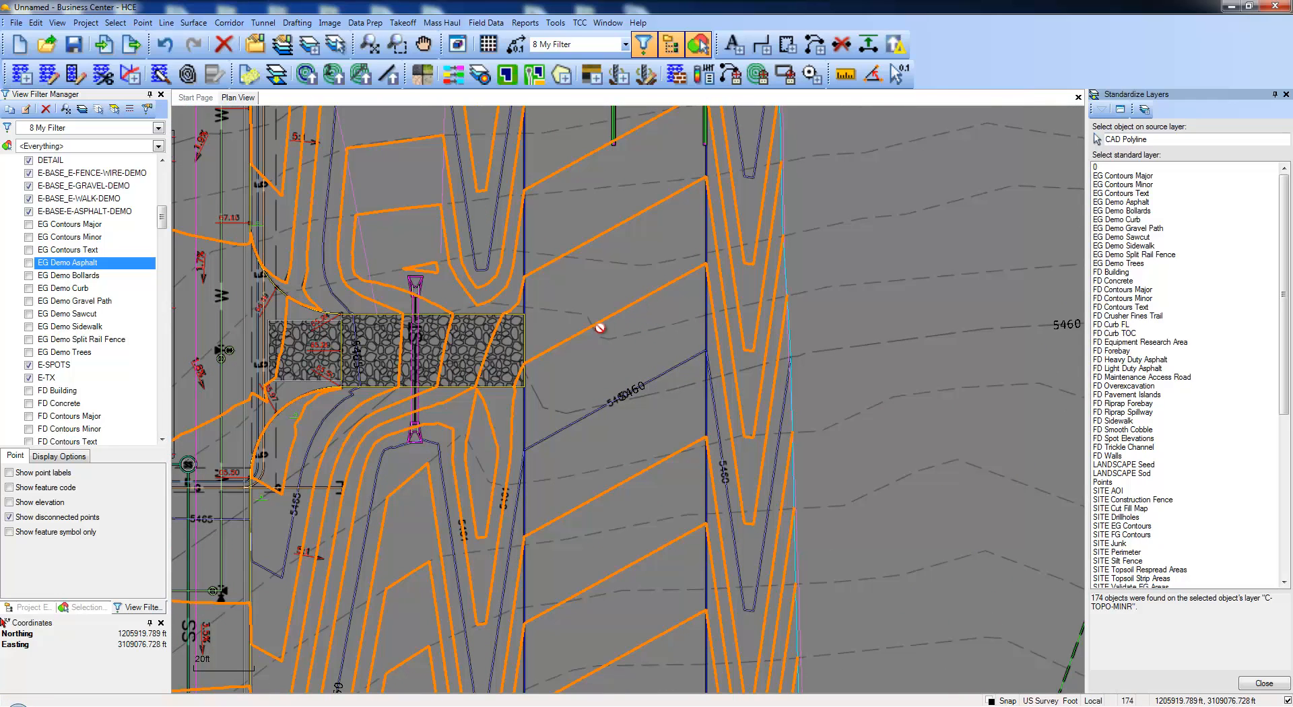
middle_drag(625, 353, 649, 371)
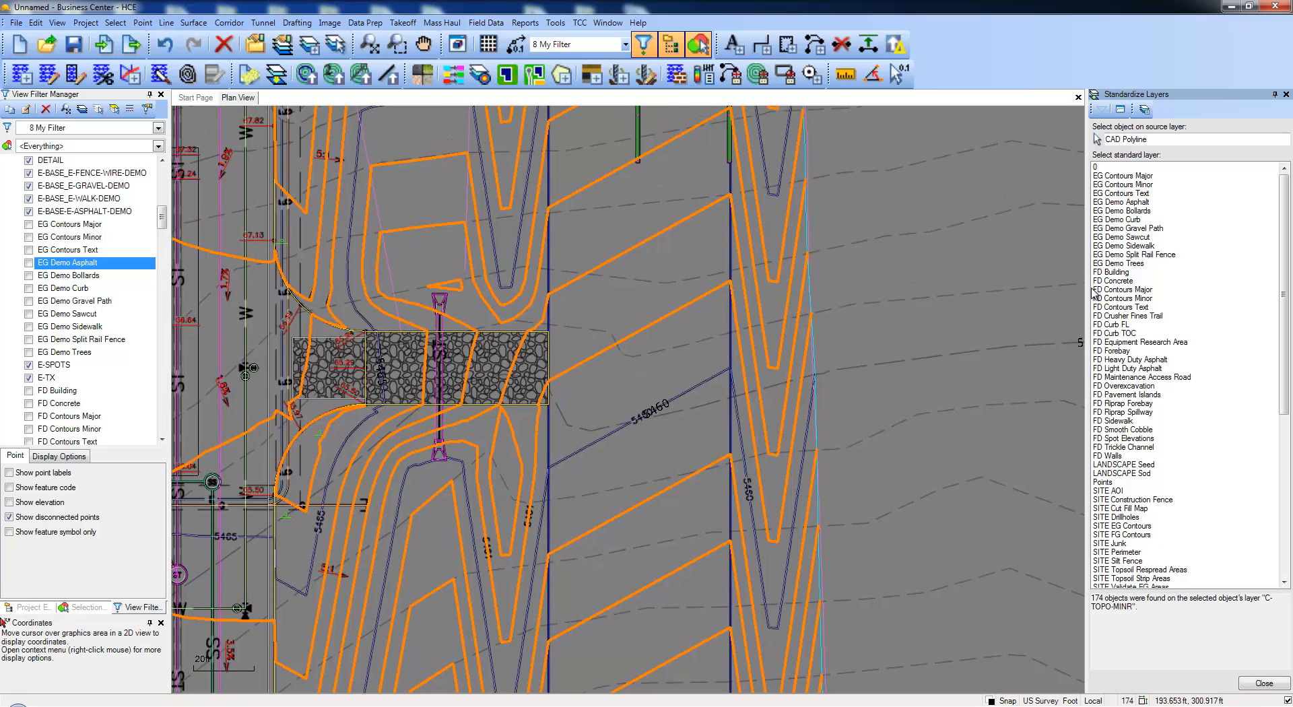
click(1125, 299)
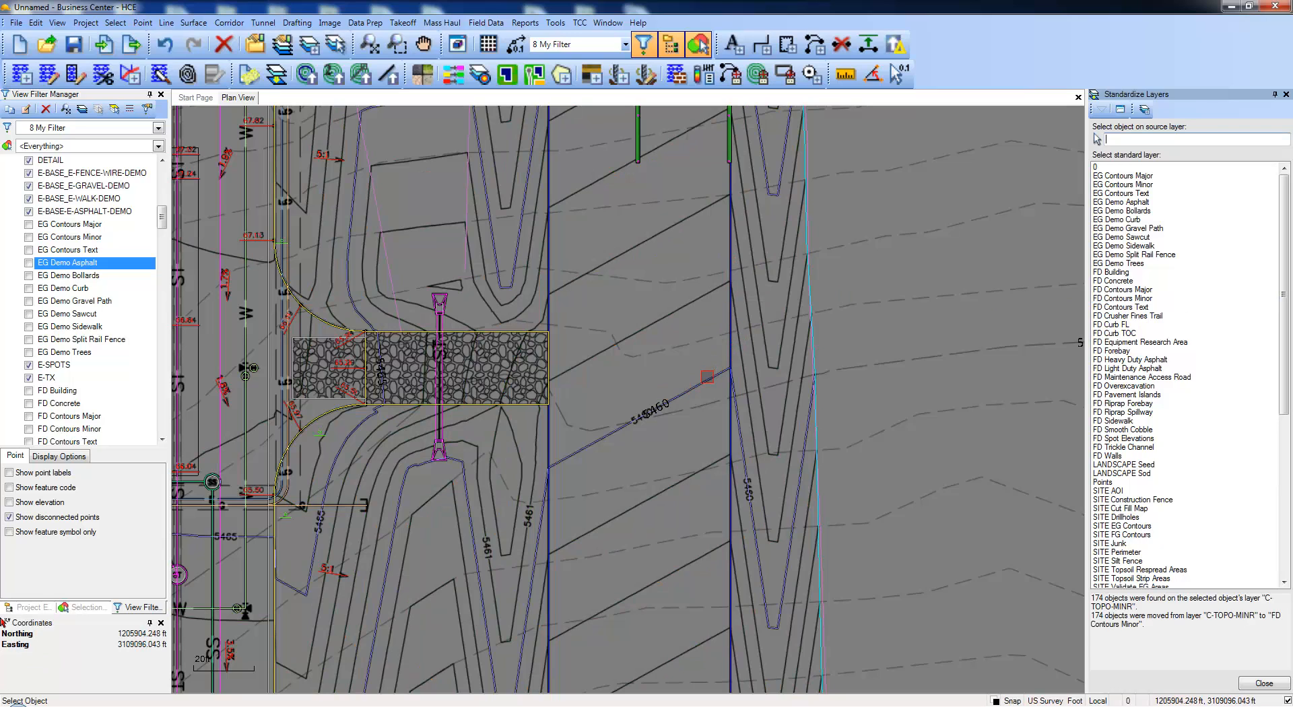
- Move the C-TOPO-MAJR contours to FD Contours Major and the P-BASE$0$P-SURV-EQMP-TEST outline to FD Equipment Research Area
click(705, 378)
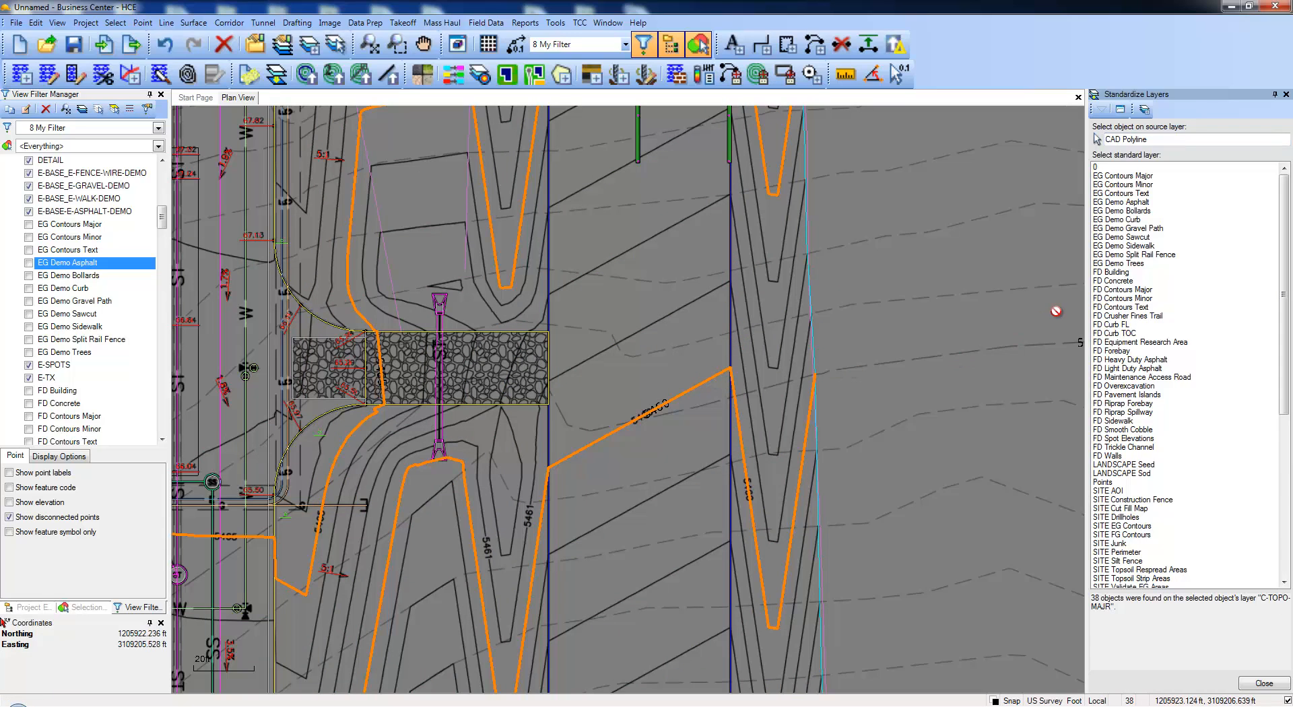
click(1134, 290)
scroll(689, 360, down, 3)
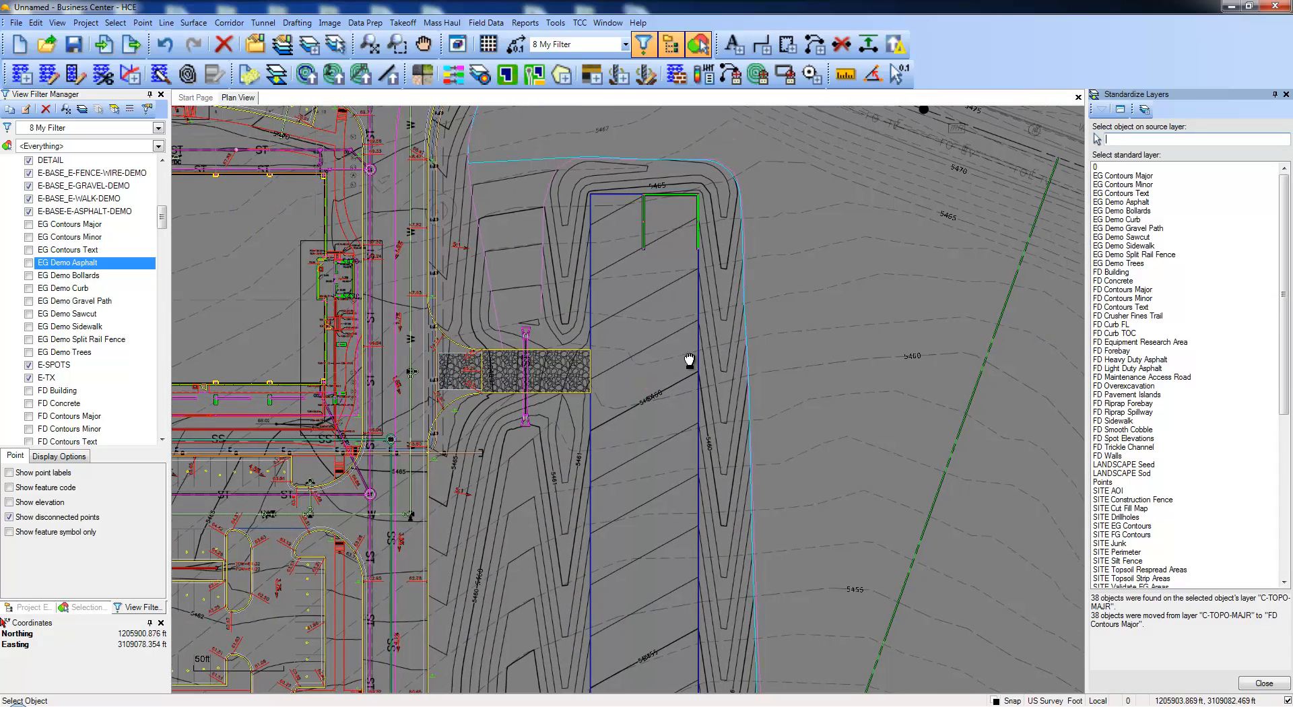
middle_drag(689, 360, 760, 314)
click(768, 310)
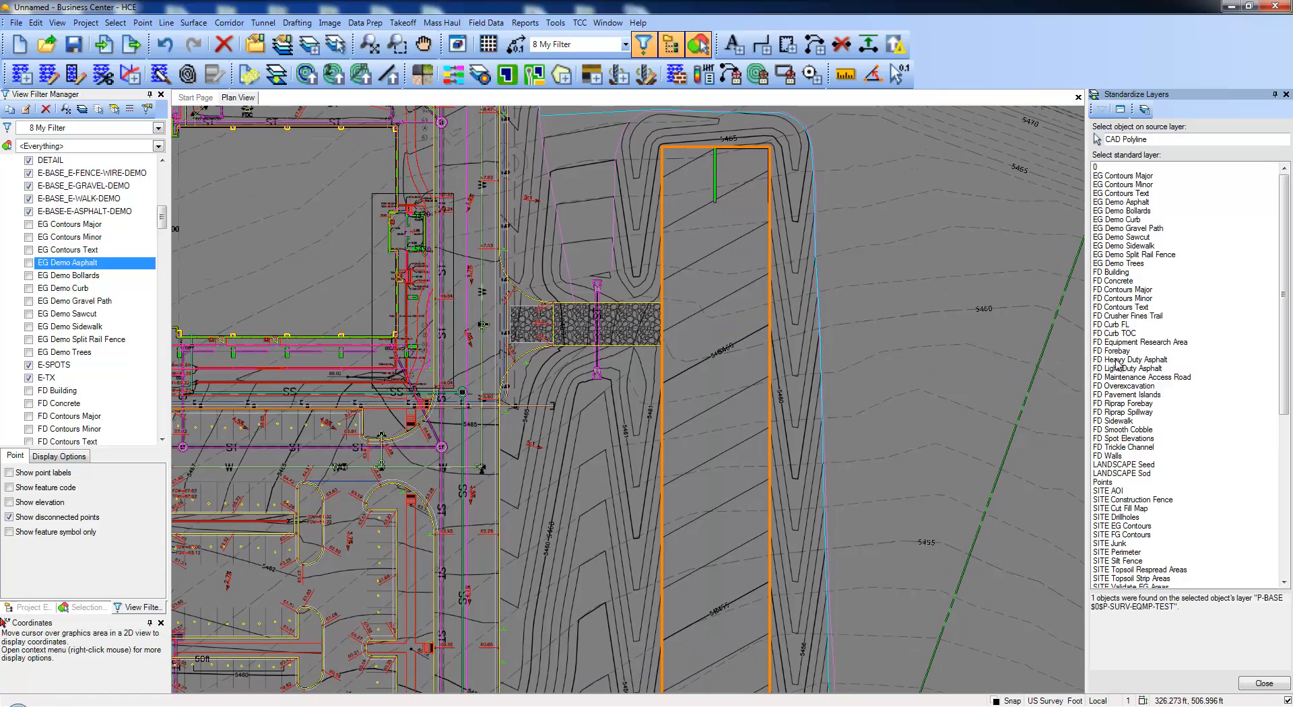
click(1134, 343)
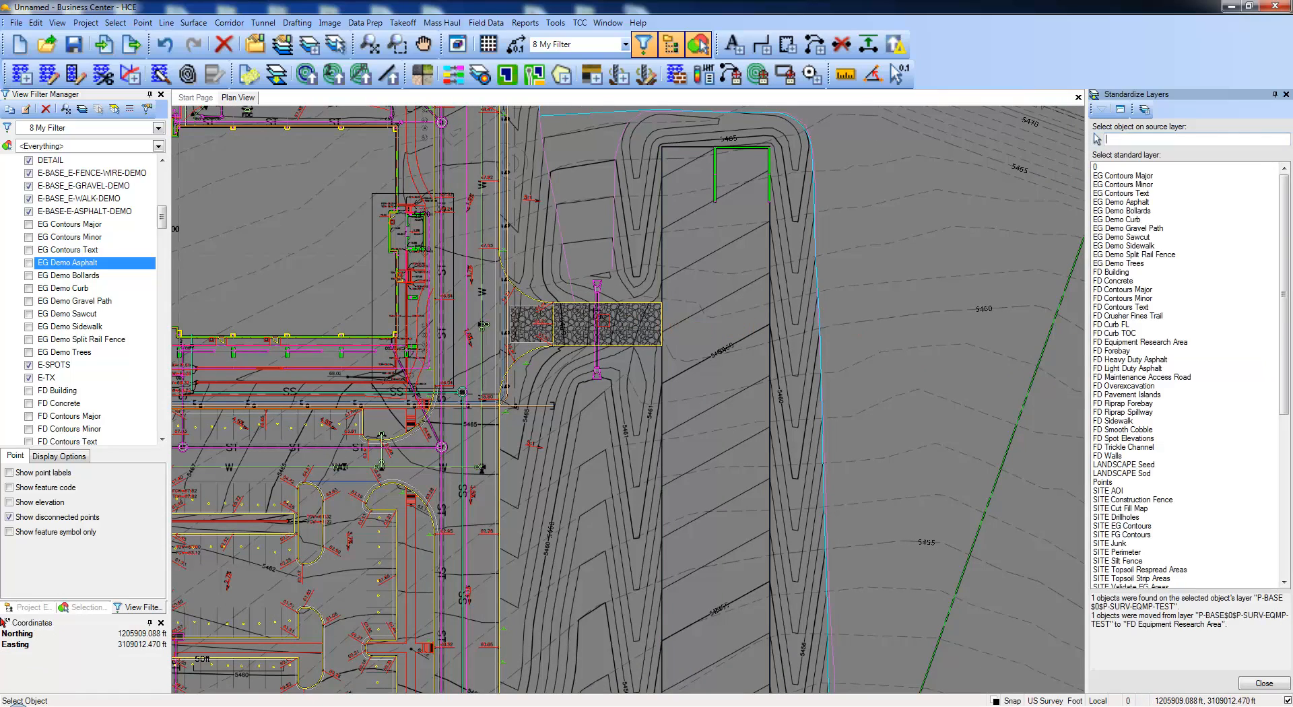
- Move the P-BASE$0$P-PAN linework around the parking islands to the FD Heavy Duty Asphalt layer
middle_drag(658, 321, 987, 321)
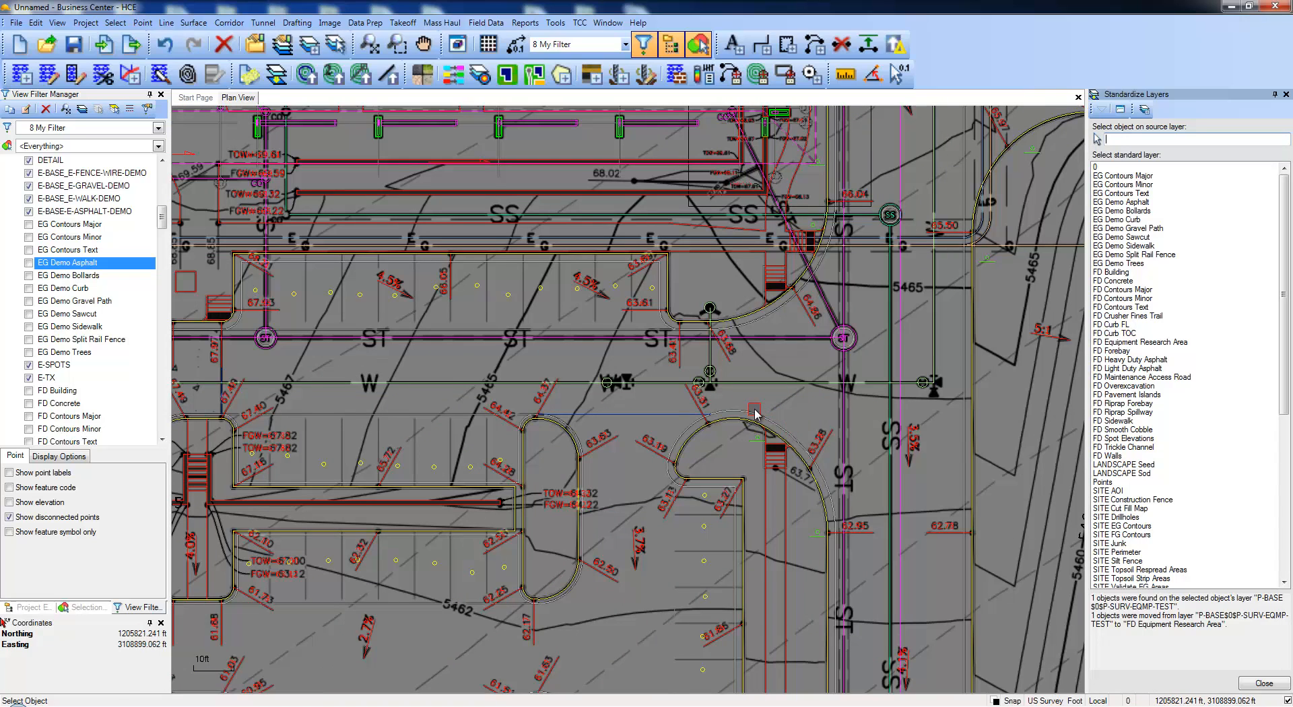
click(756, 414)
click(771, 419)
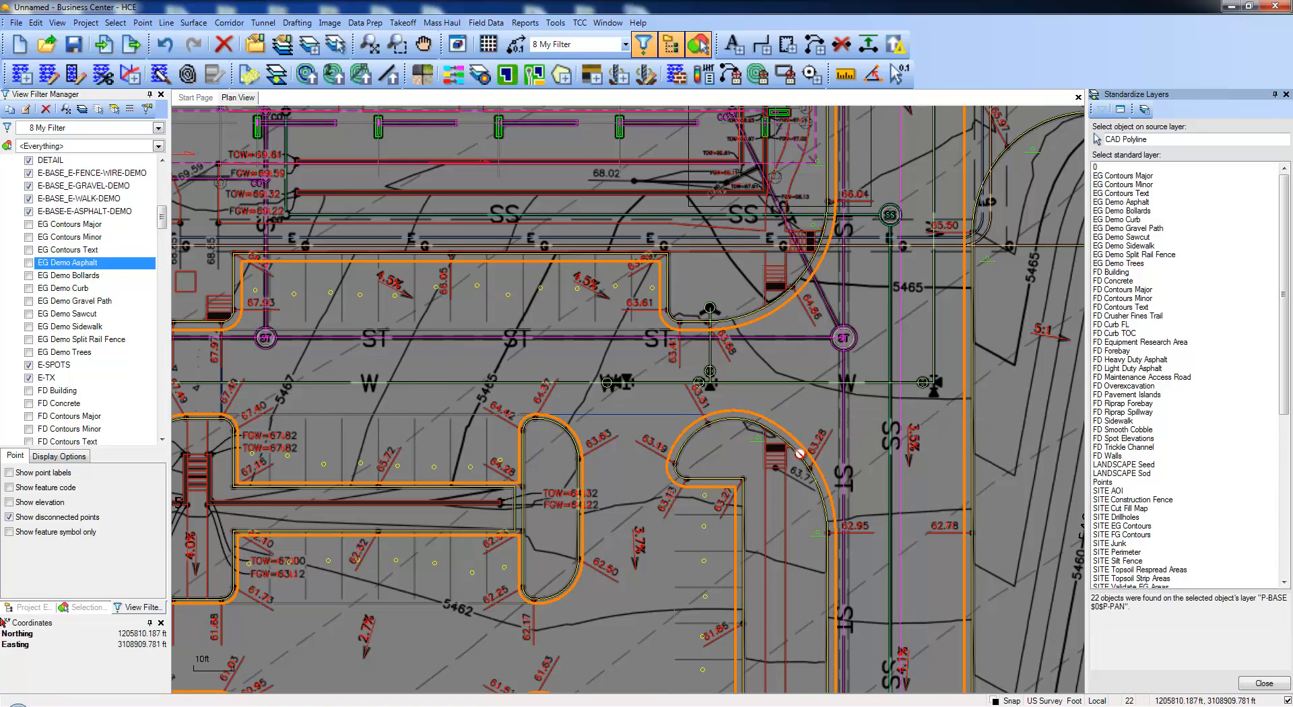
click(1120, 360)
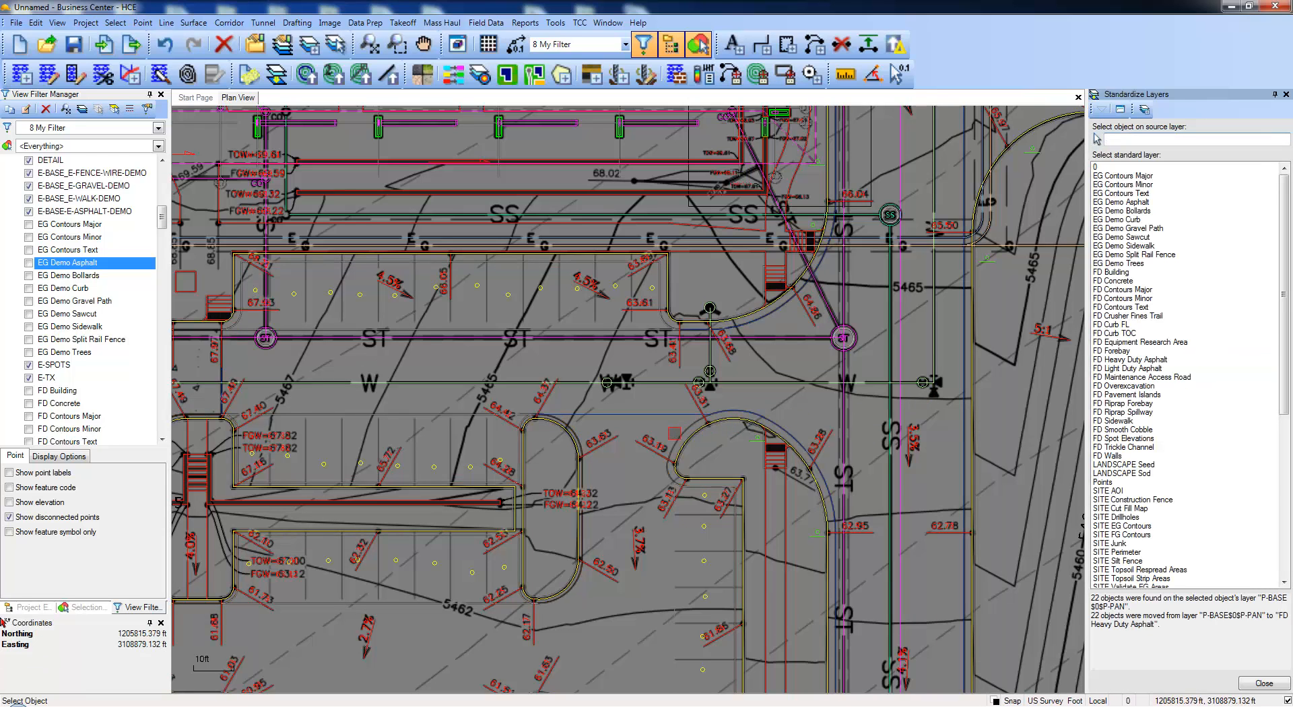
- Move the P-BASE$0$P-FL curb lines to FD Curb FL and the P-BASE$0$P-BOC curb lines to FD Curb TOC
scroll(694, 423, up, 2)
scroll(692, 431, up, 1)
click(690, 434)
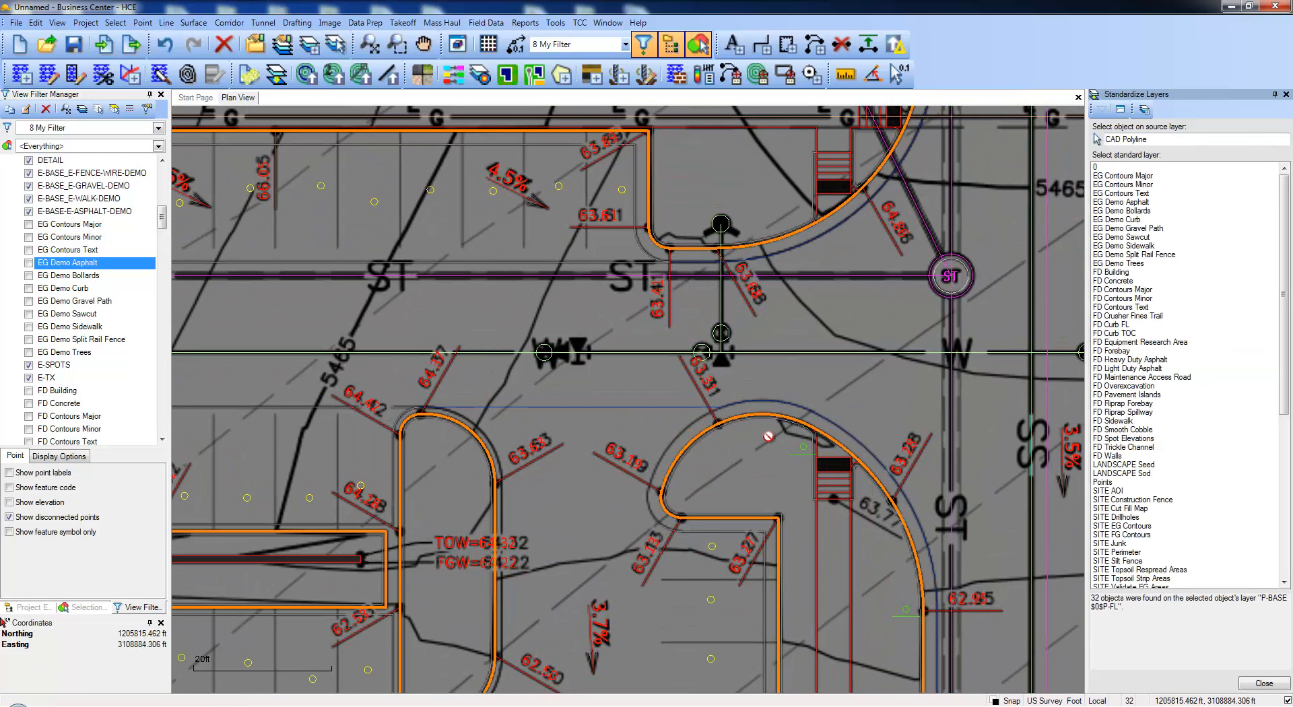
click(1107, 325)
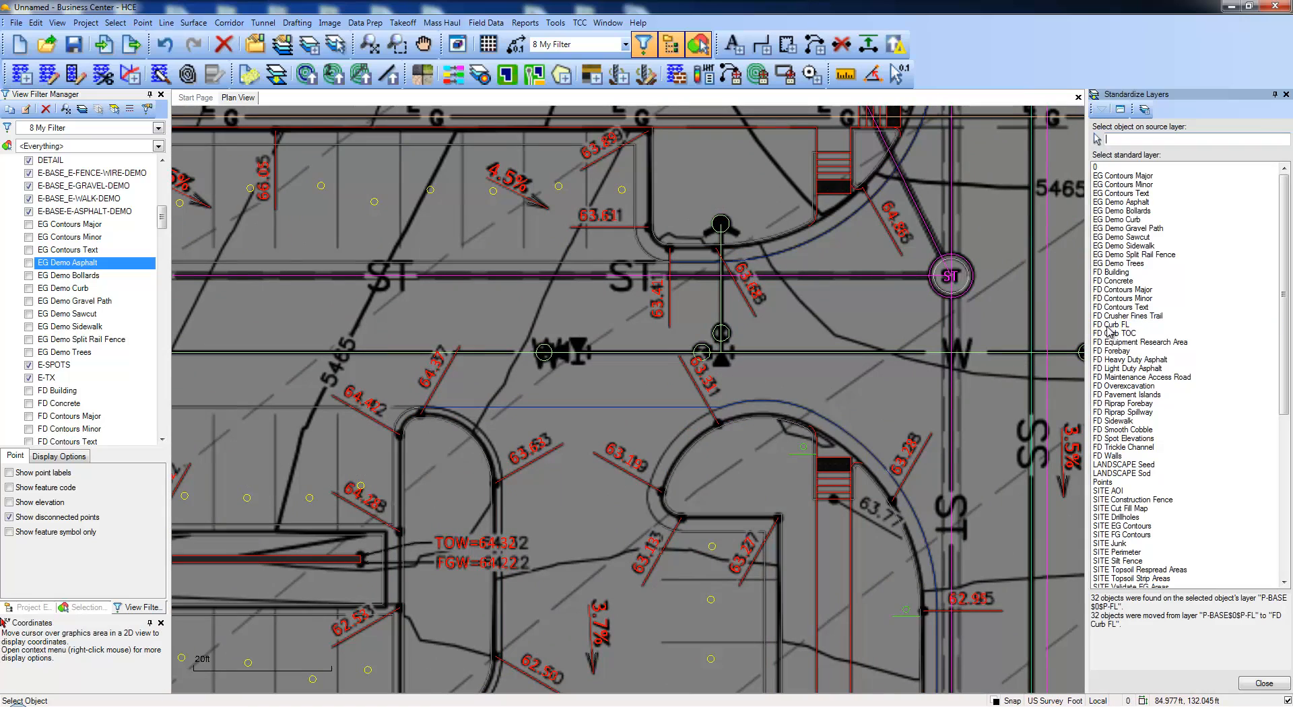
click(772, 420)
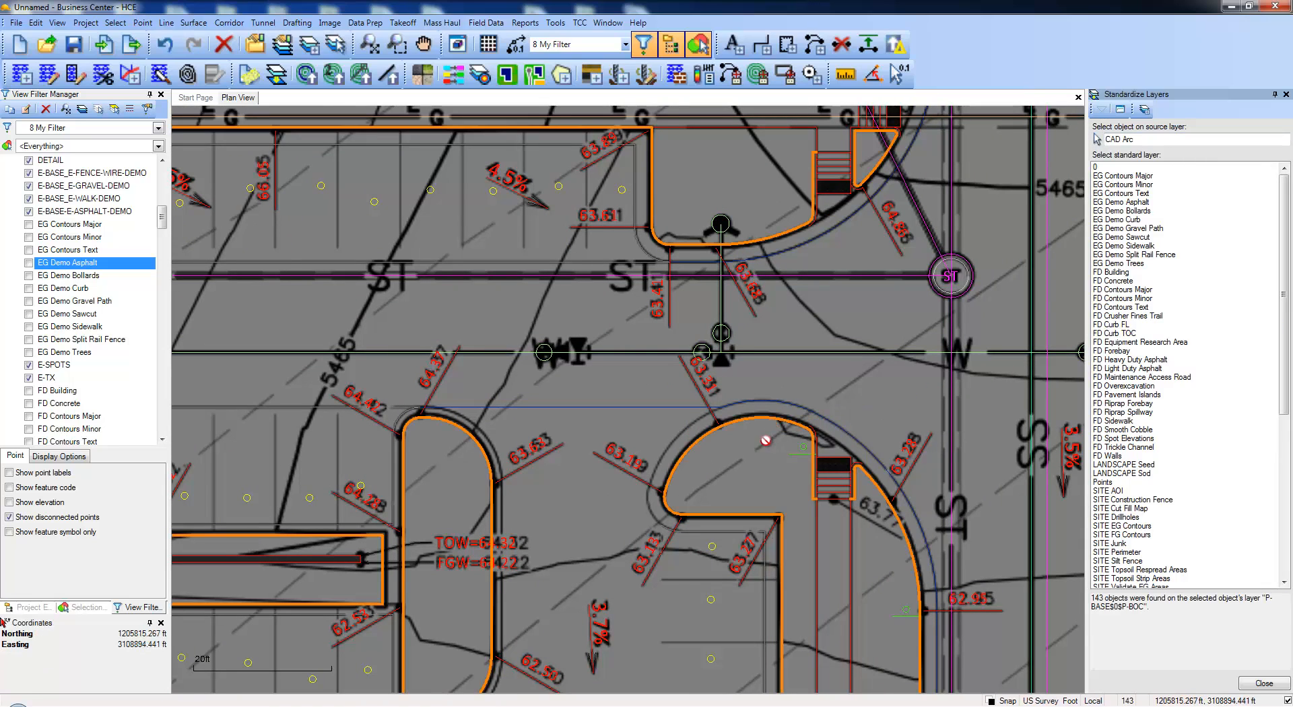
click(1111, 333)
- Move the P-BASE$0$P-WALK linework to the FD Sidewalk layer
scroll(828, 394, down, 3)
scroll(827, 395, up, 2)
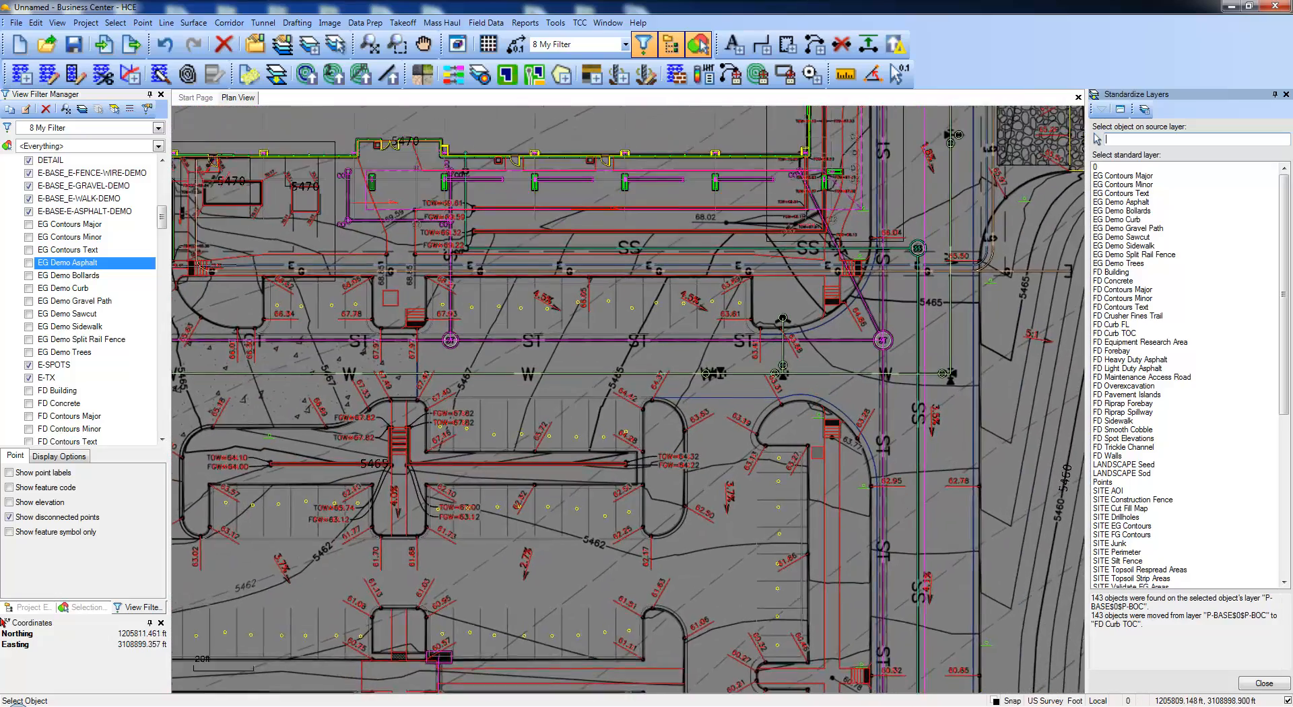
click(825, 465)
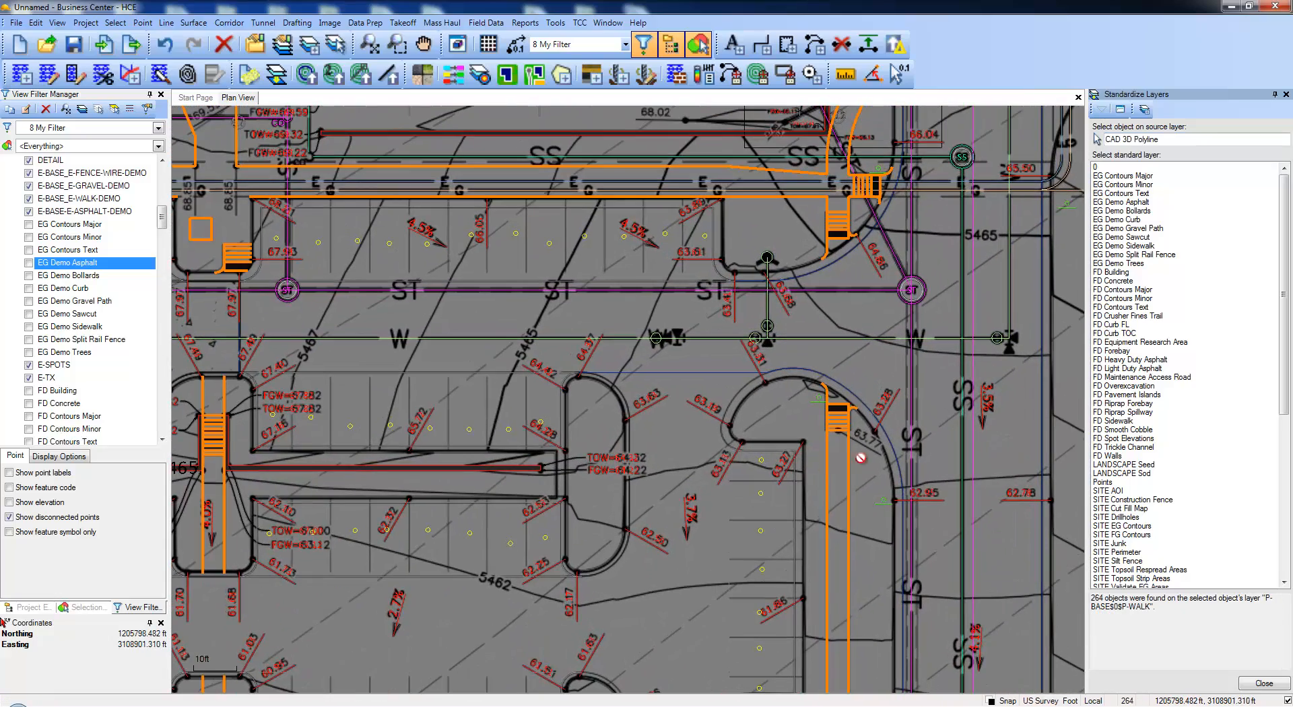
click(1118, 420)
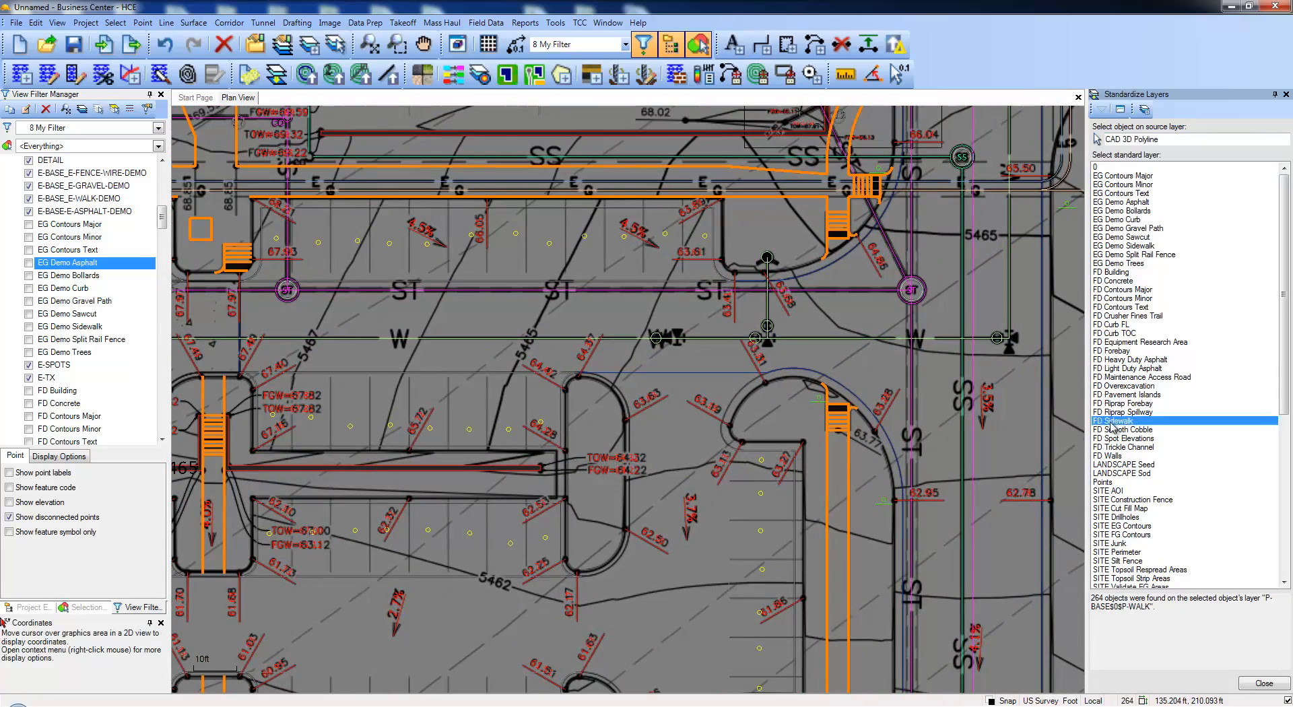
scroll(879, 409, down, 4)
scroll(880, 409, down, 2)
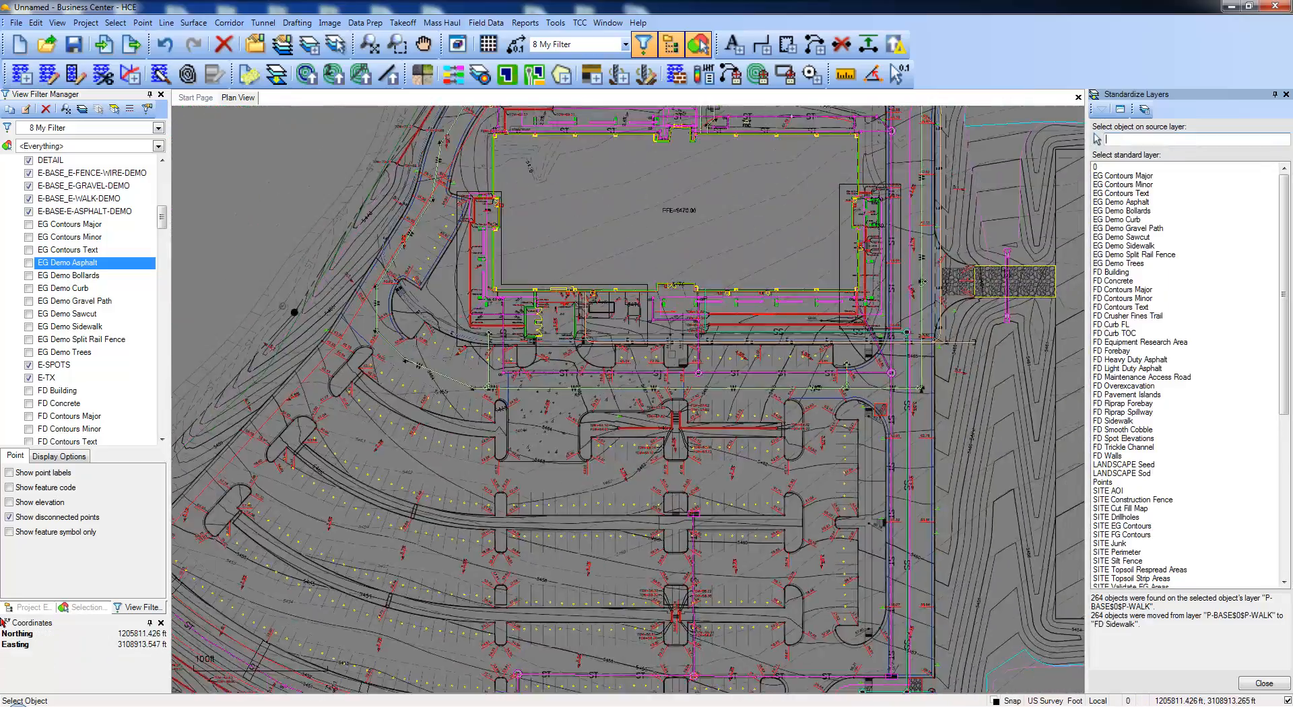
scroll(861, 377, up, 3)
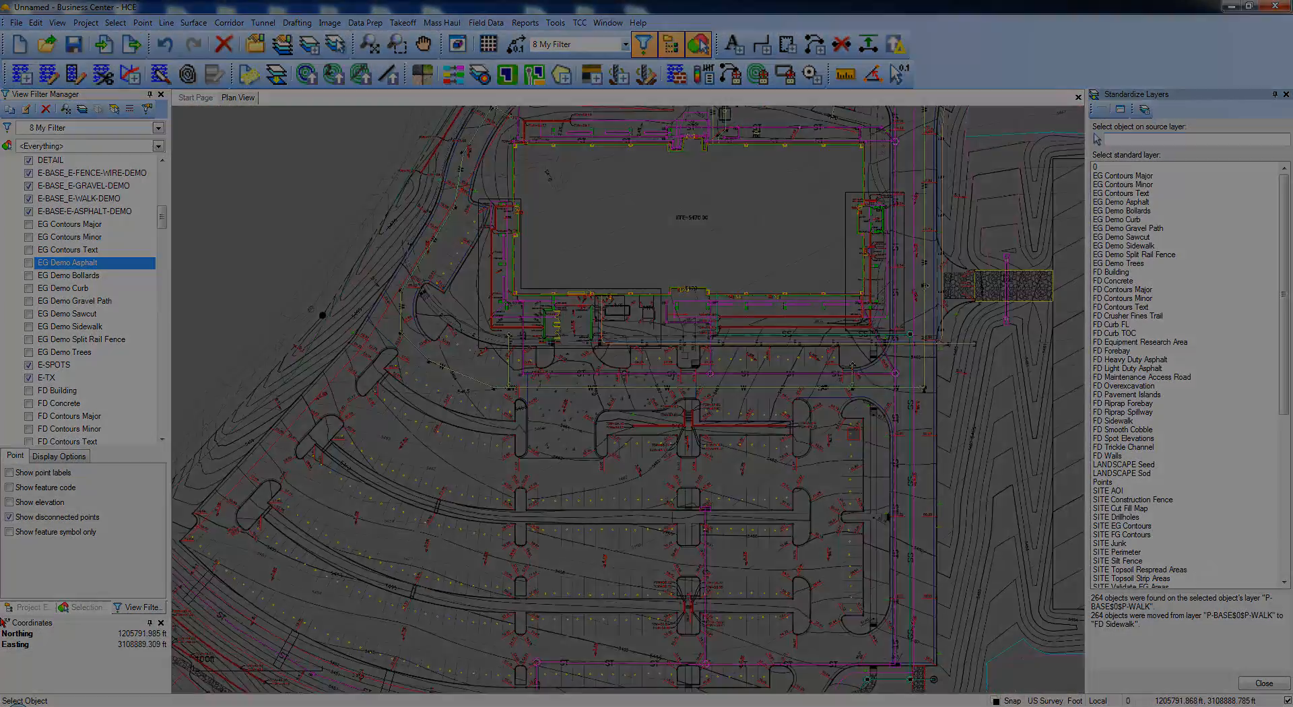